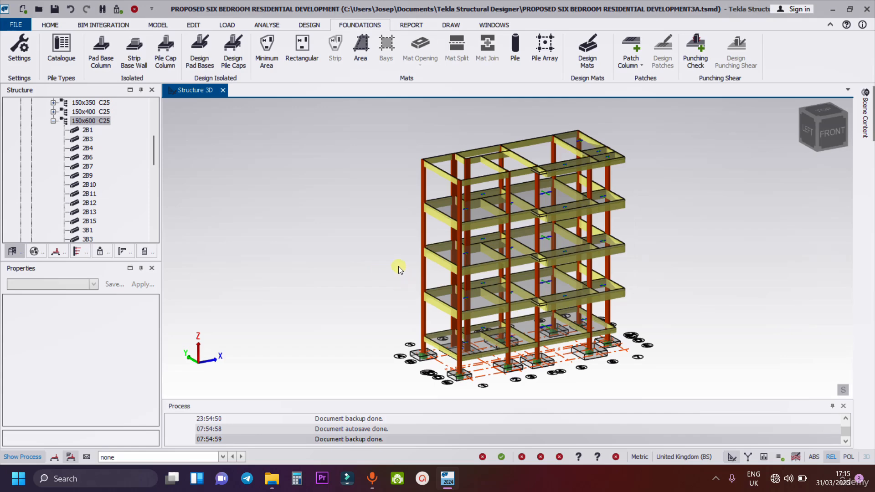
{"action": "scroll", "coordinate": [399, 267], "scroll_direction": "down", "scroll_amount": 2}
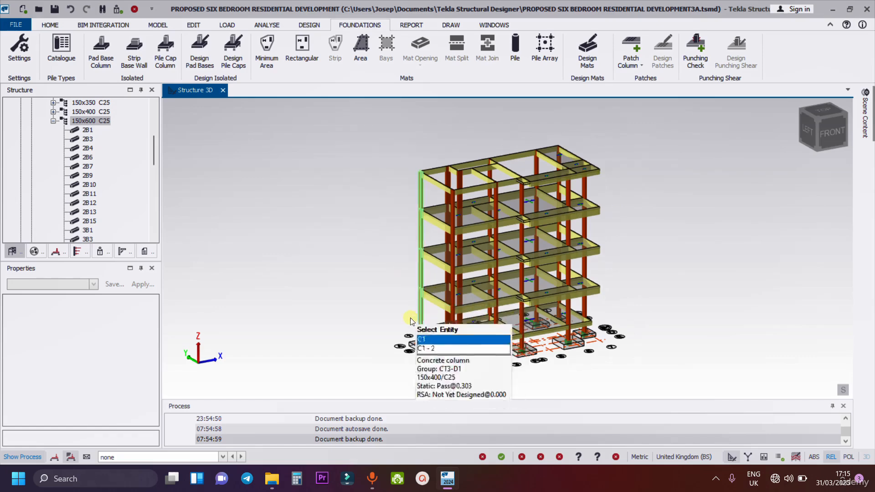
{"action": "scroll", "coordinate": [389, 321], "scroll_direction": "down", "scroll_amount": 1}
{"action": "scroll", "coordinate": [415, 357], "scroll_direction": "up", "scroll_amount": 1}
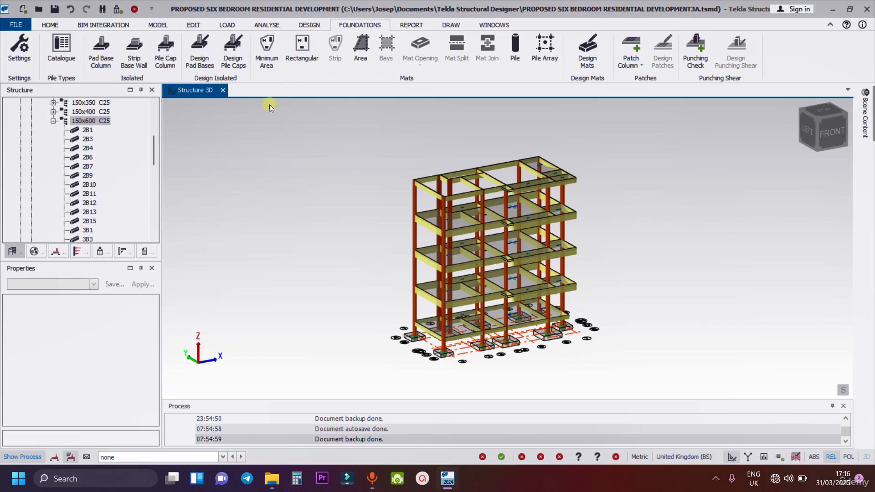
- Start a slab-on-beams item and review the options for adding to an existing slab or creating a new one
{"action": "left_click", "coordinate": [157, 25]}
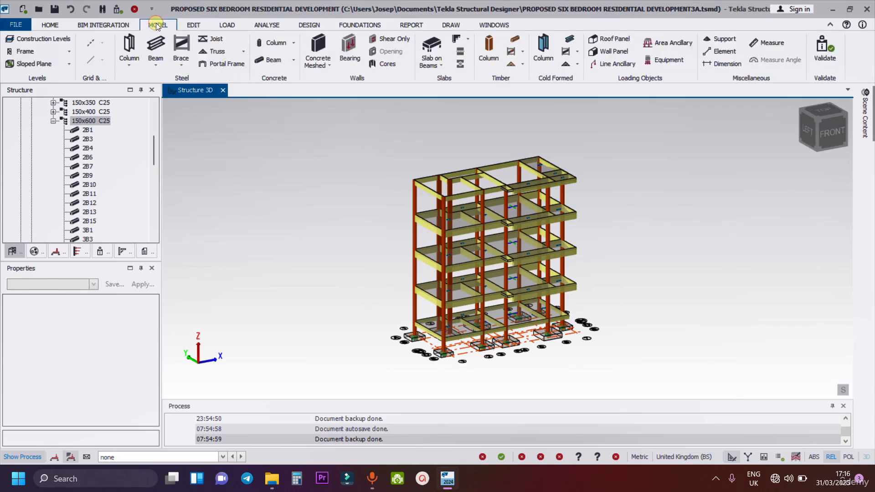
{"action": "left_click", "coordinate": [434, 48]}
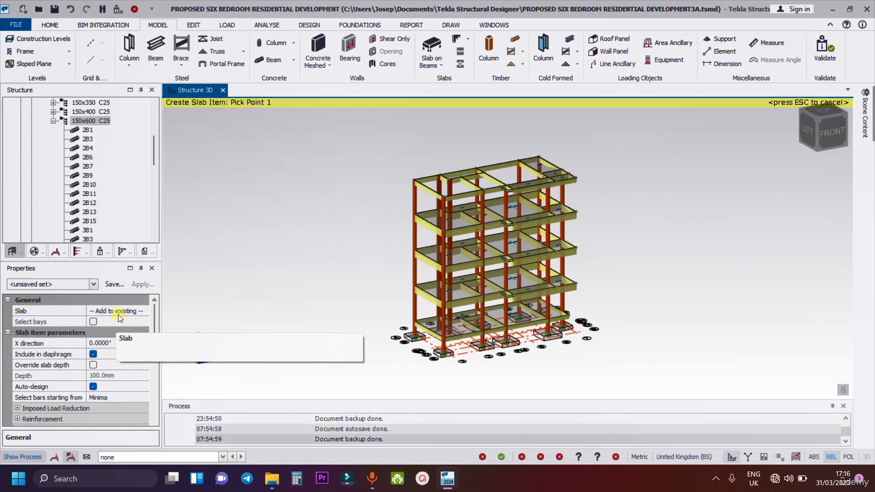
{"action": "left_click", "coordinate": [143, 311]}
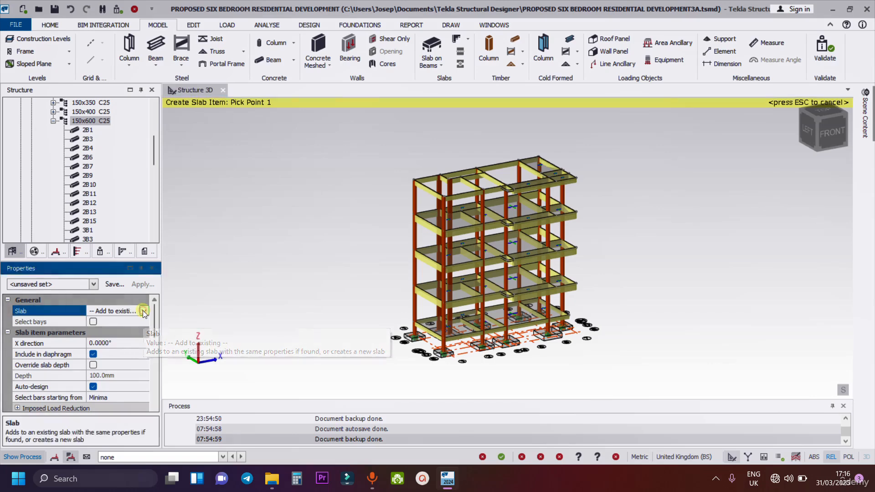
{"action": "left_click", "coordinate": [143, 311]}
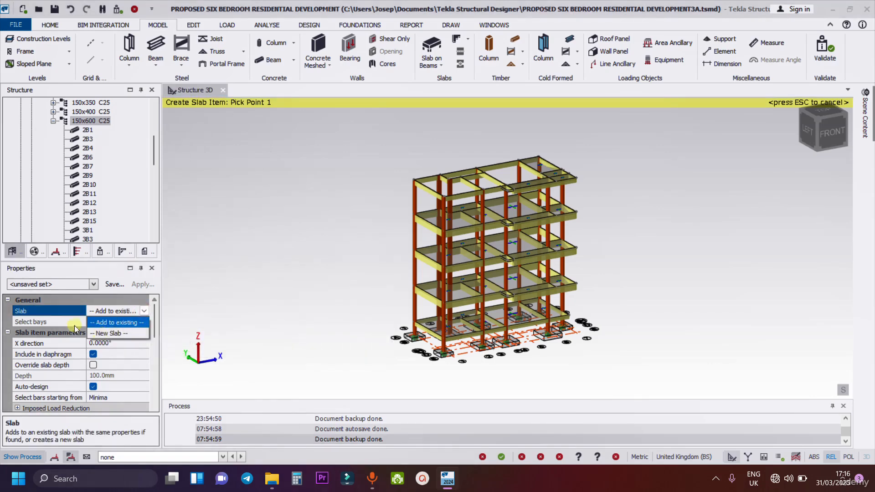
{"action": "left_click", "coordinate": [61, 322]}
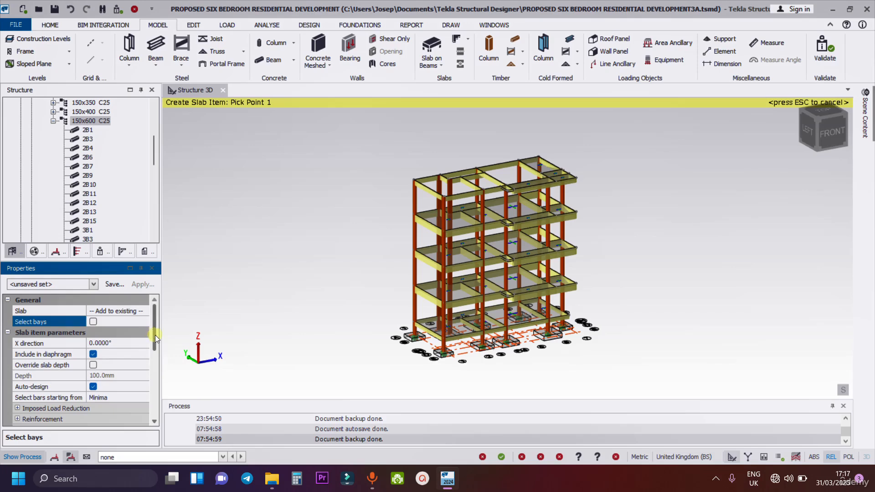
- Expand the slab item's imposed load reduction and reinforcement settings and examine the top bars, bottom bars and covers
{"action": "left_click_drag", "start_coordinate": [155, 335], "coordinate": [146, 363]}
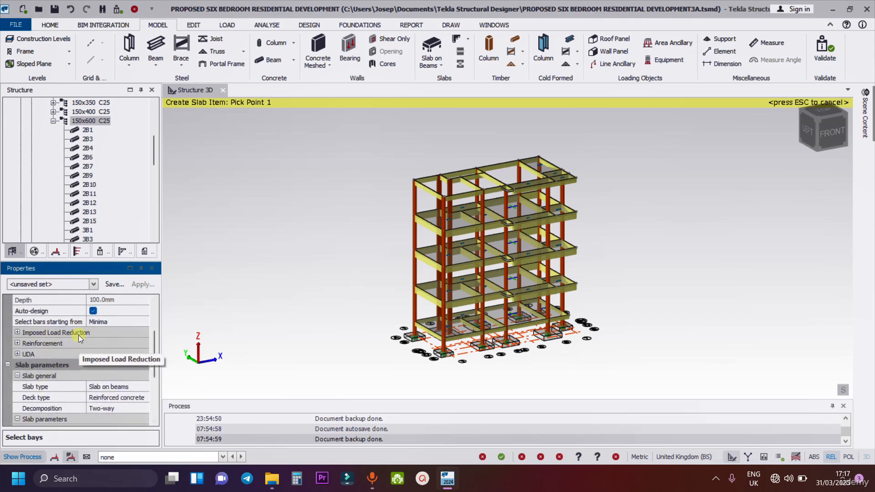
{"action": "left_click", "coordinate": [17, 333]}
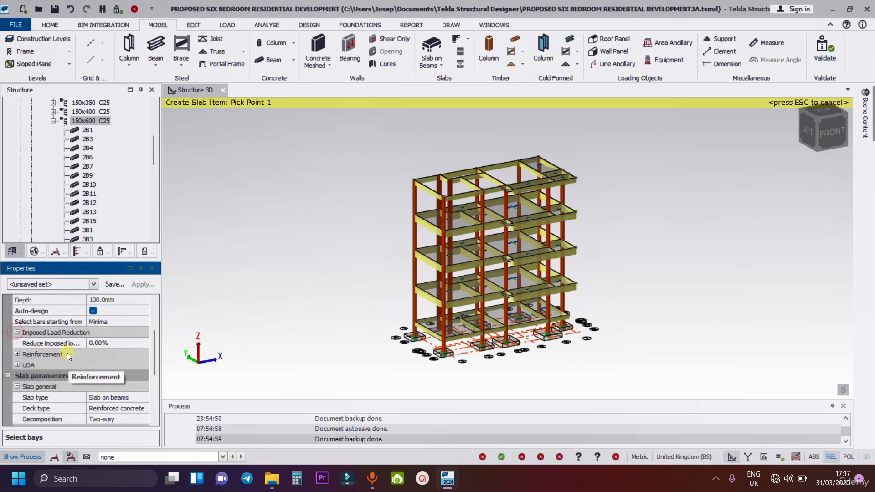
{"action": "left_click", "coordinate": [17, 354]}
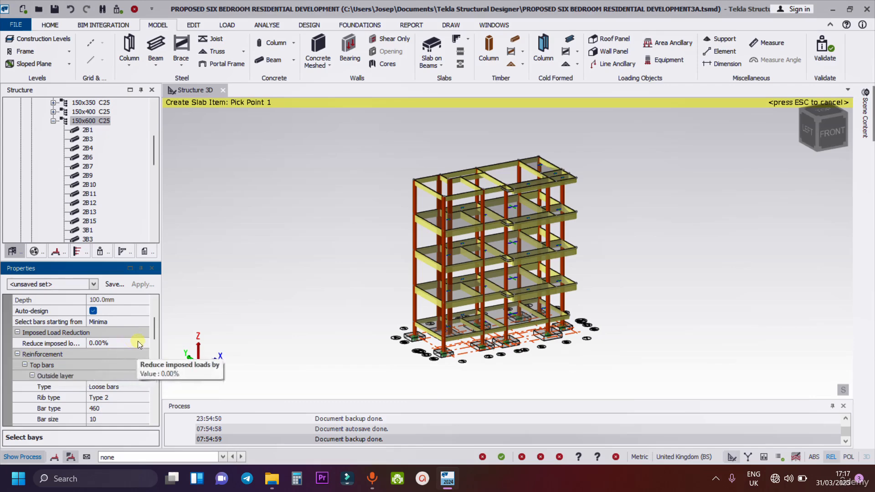
{"action": "left_click_drag", "start_coordinate": [154, 332], "coordinate": [151, 346]}
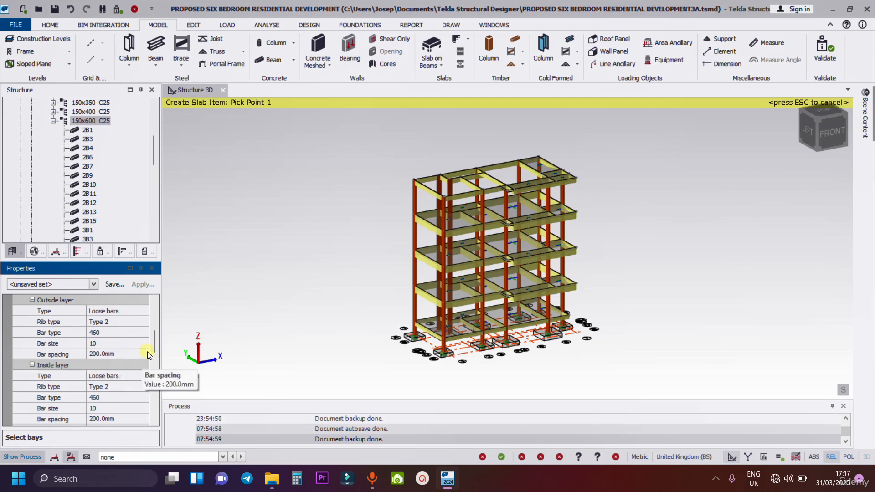
{"action": "scroll", "coordinate": [110, 369], "scroll_direction": "down", "scroll_amount": 2}
{"action": "scroll", "coordinate": [89, 378], "scroll_direction": "up", "scroll_amount": 2}
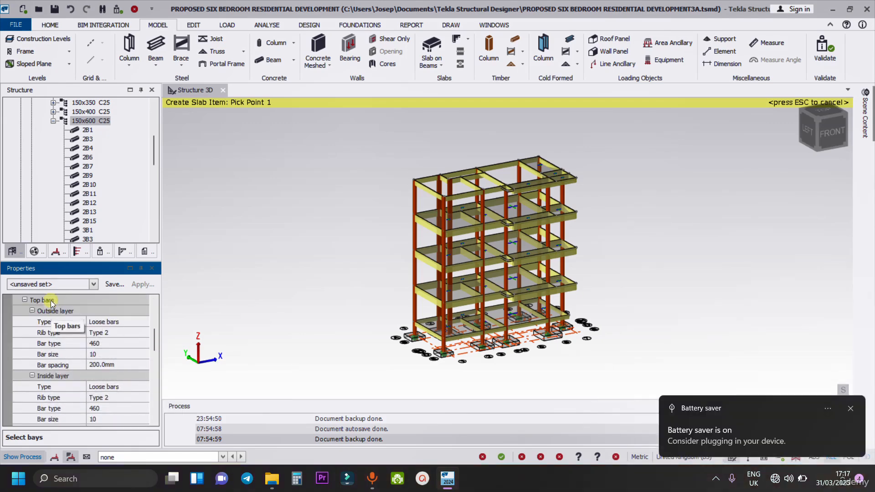
{"action": "scroll", "coordinate": [87, 338], "scroll_direction": "down", "scroll_amount": 2}
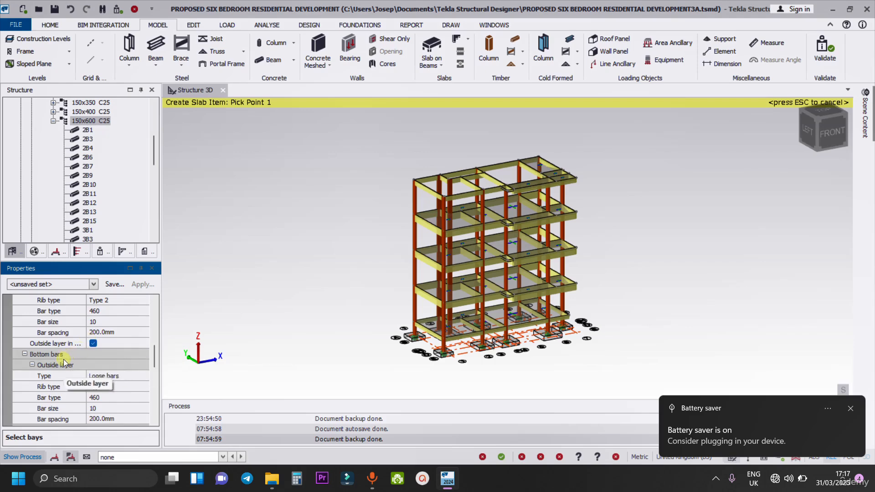
{"action": "scroll", "coordinate": [63, 364], "scroll_direction": "down", "scroll_amount": 3}
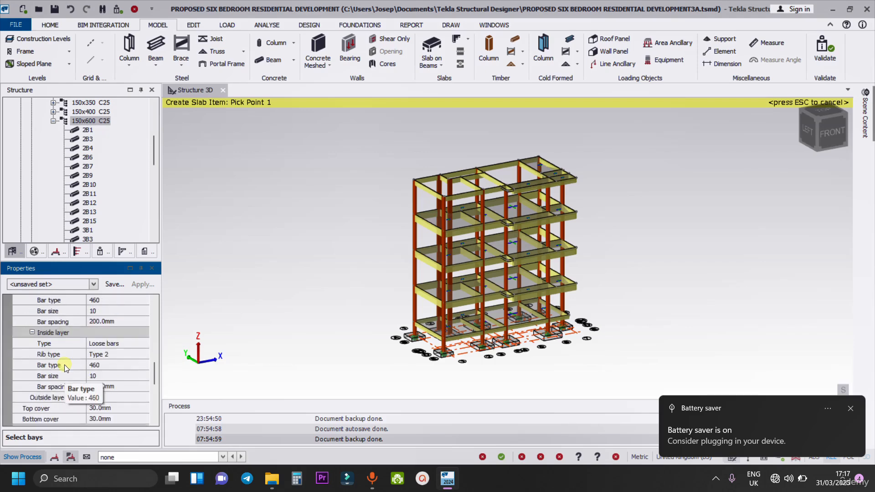
{"action": "scroll", "coordinate": [64, 364], "scroll_direction": "down", "scroll_amount": 1}
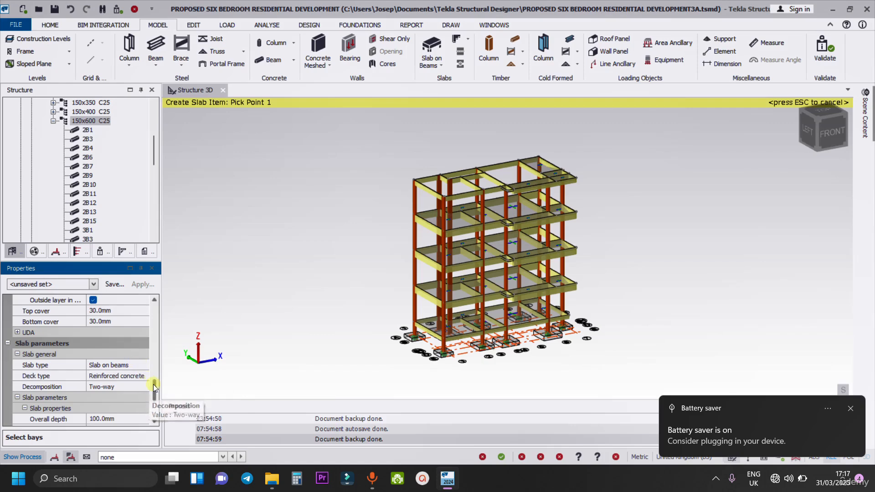
- Review the available slab type, deck type and decomposition options in the slab's general settings
{"action": "scroll", "coordinate": [137, 378], "scroll_direction": "down", "scroll_amount": 2}
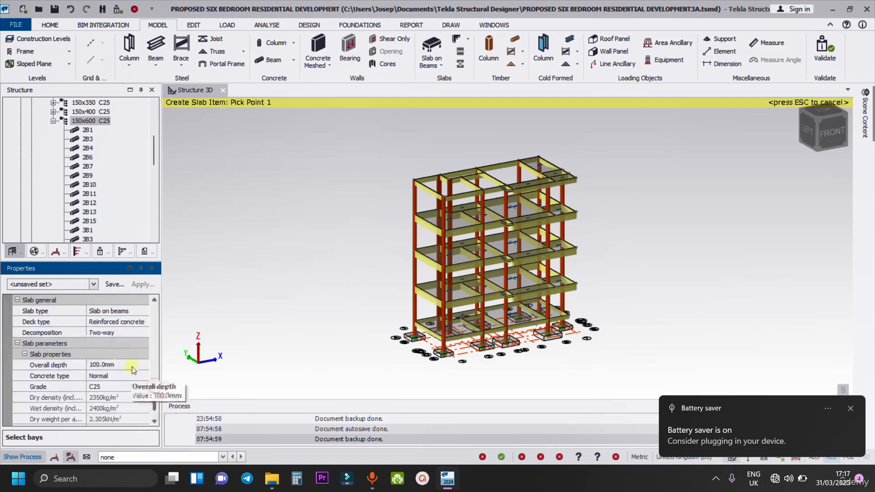
{"action": "left_click", "coordinate": [145, 312]}
{"action": "left_click", "coordinate": [145, 312]}
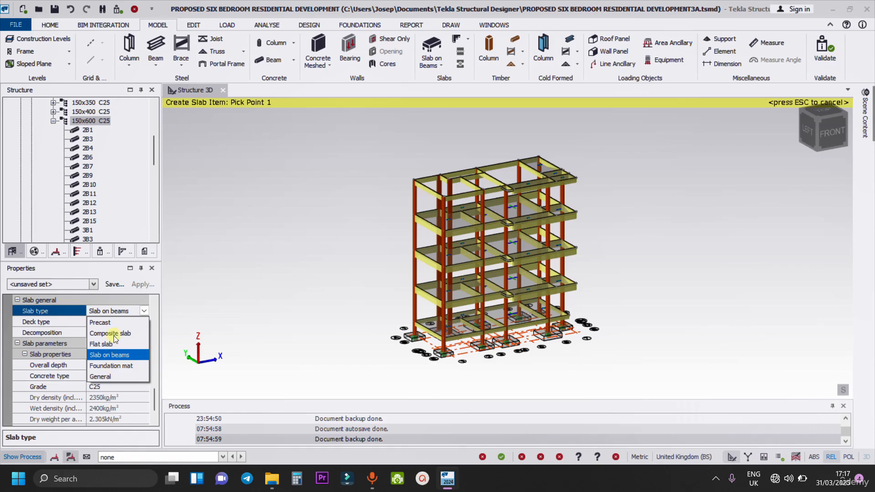
{"action": "left_click", "coordinate": [57, 342]}
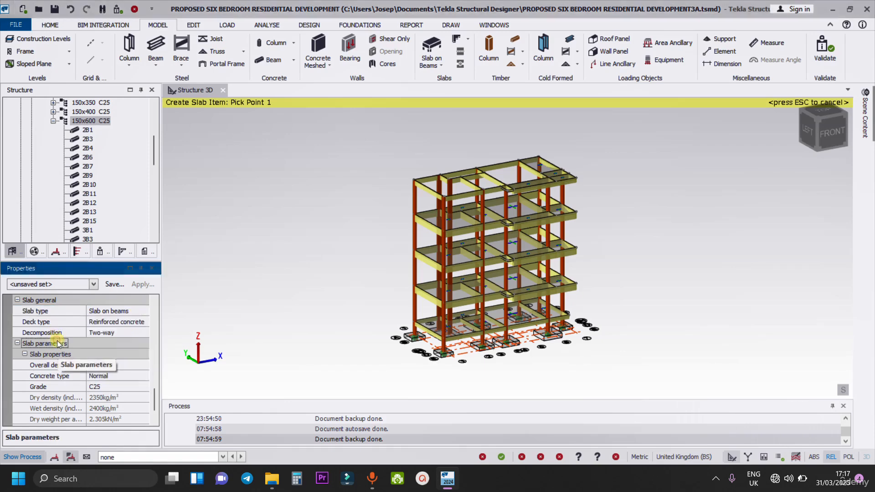
{"action": "left_click", "coordinate": [143, 321]}
{"action": "left_click", "coordinate": [144, 322]}
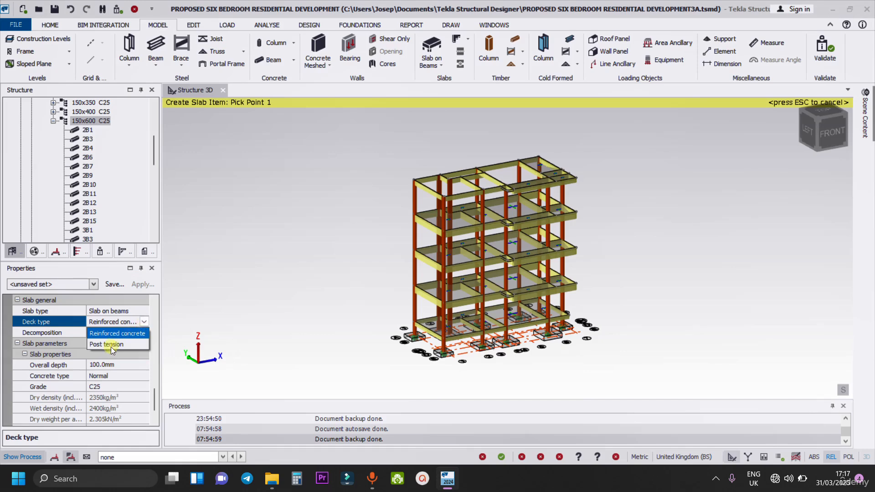
{"action": "left_click", "coordinate": [73, 343]}
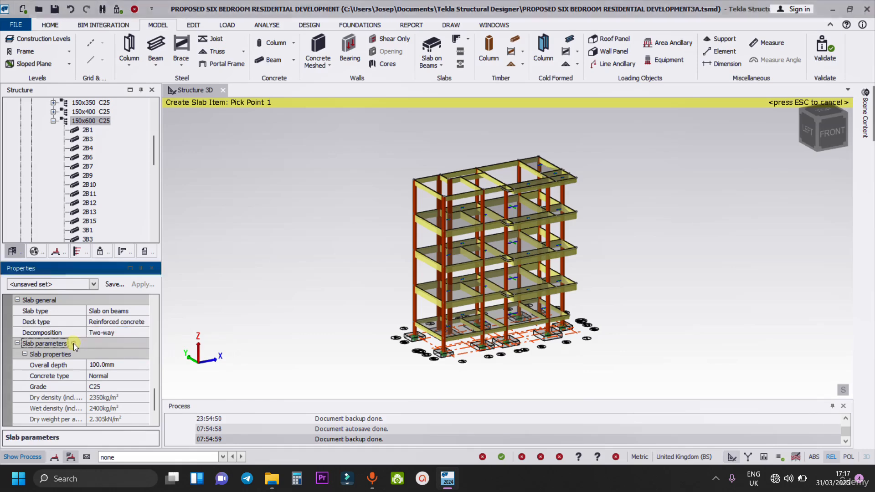
{"action": "left_click", "coordinate": [144, 332]}
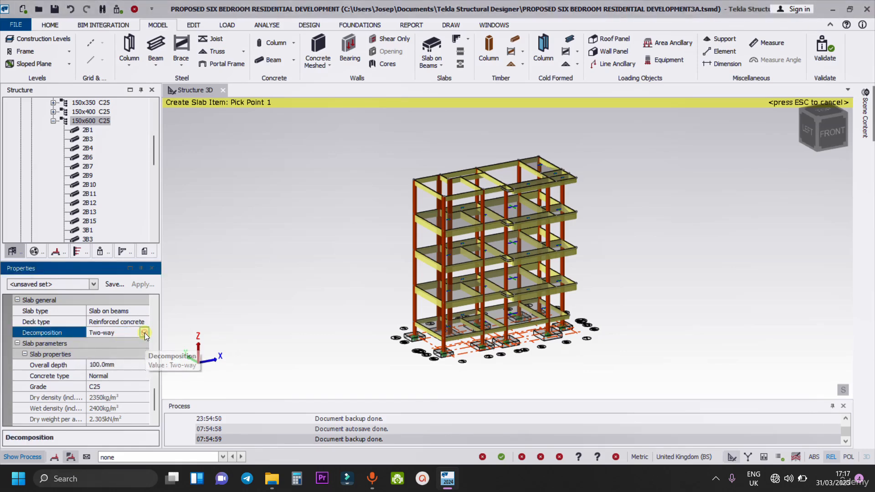
{"action": "left_click", "coordinate": [144, 333]}
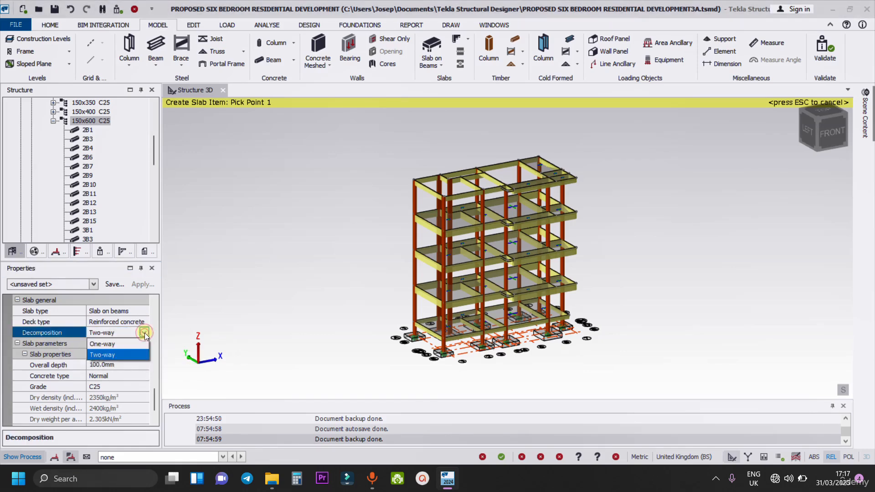
{"action": "left_click", "coordinate": [73, 343]}
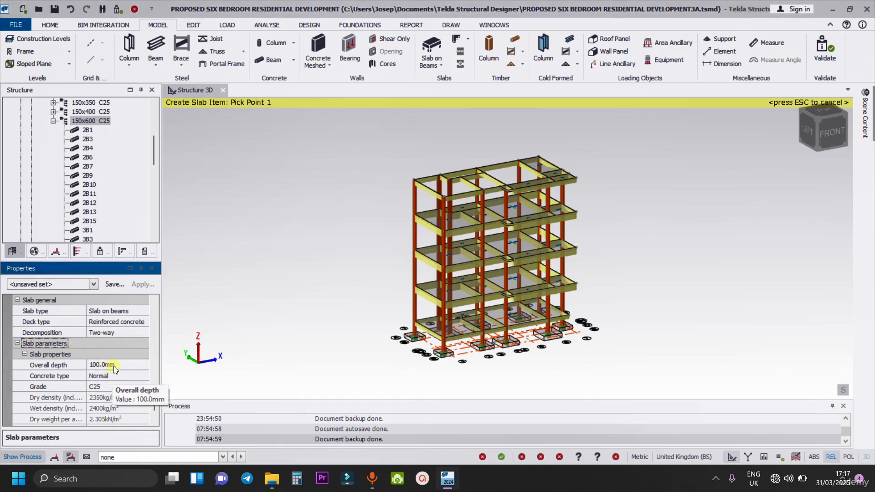
- Inspect the slab's overall depth and concrete type, and review the available concrete grades
{"action": "left_click", "coordinate": [125, 364]}
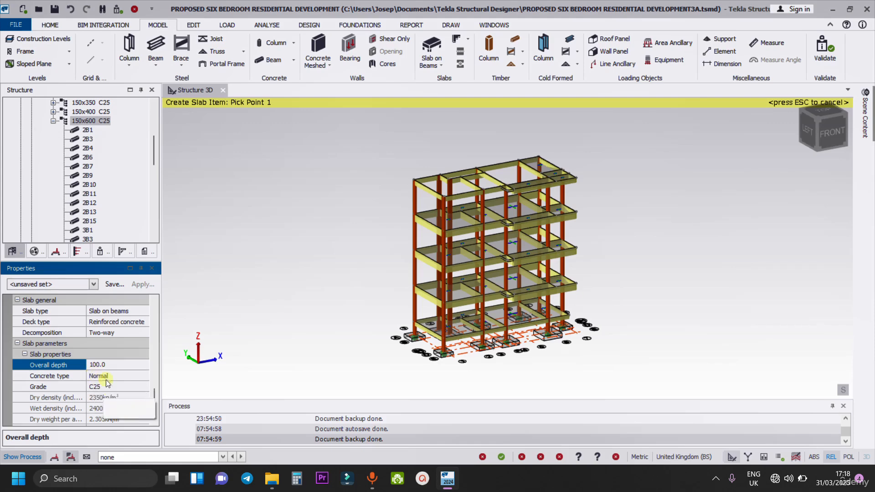
{"action": "left_click", "coordinate": [146, 377]}
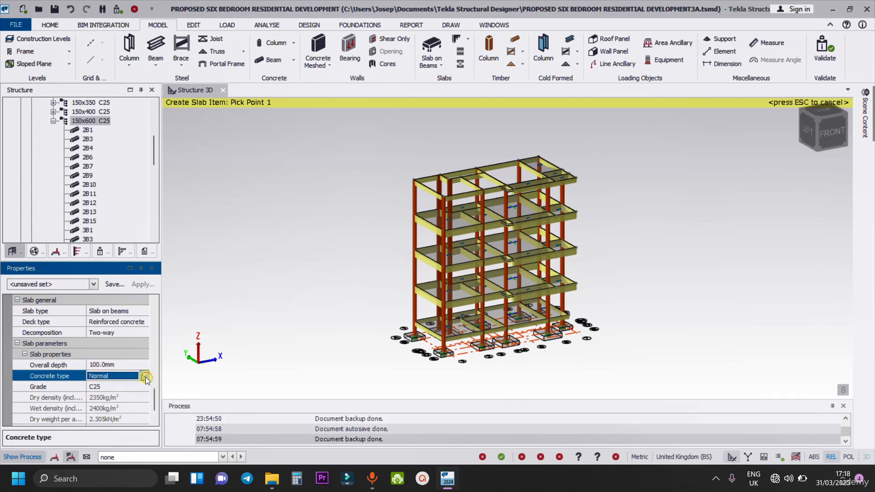
{"action": "left_click", "coordinate": [145, 377]}
{"action": "left_click", "coordinate": [146, 376]}
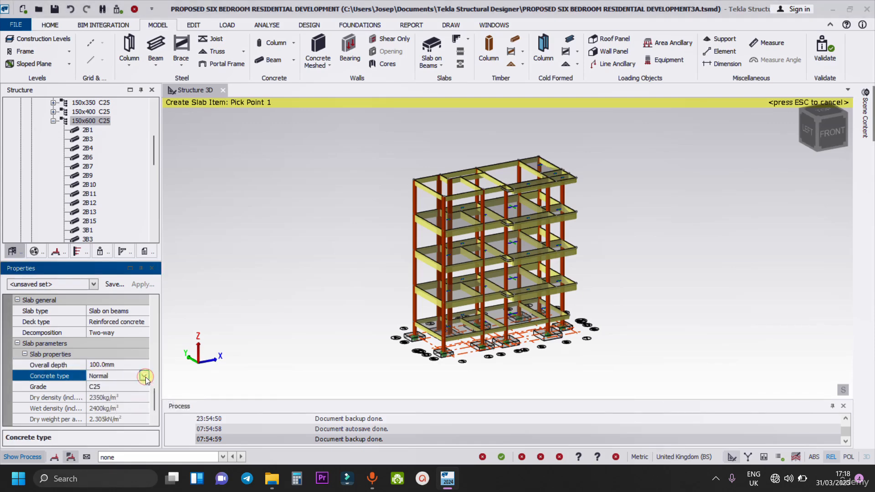
{"action": "left_click", "coordinate": [144, 389]}
{"action": "left_click", "coordinate": [144, 388]}
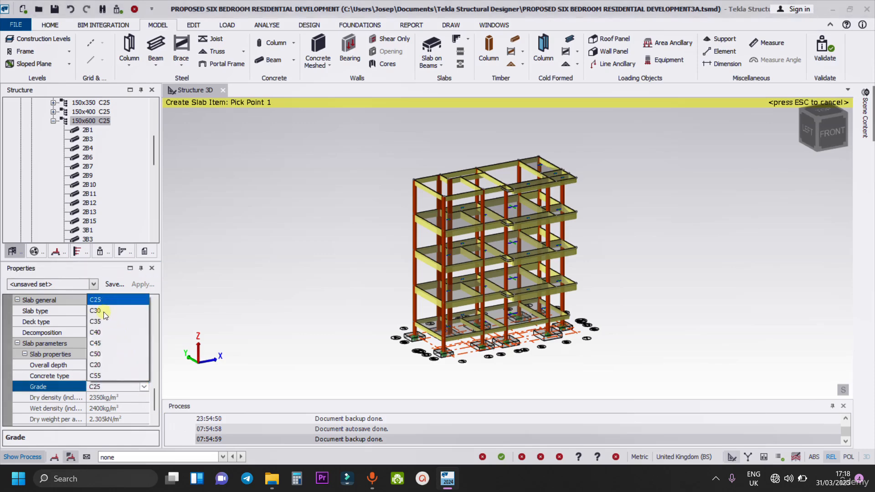
{"action": "left_click", "coordinate": [73, 384]}
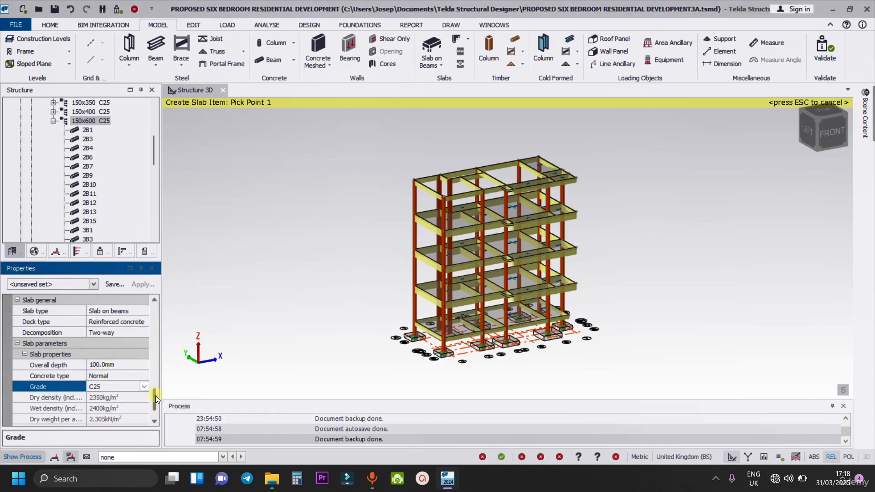
- Examine the slab's density, weight, diaphragm and analysis parameters, and leave slab creation without placing a slab
{"action": "left_click_drag", "start_coordinate": [155, 395], "coordinate": [156, 406]}
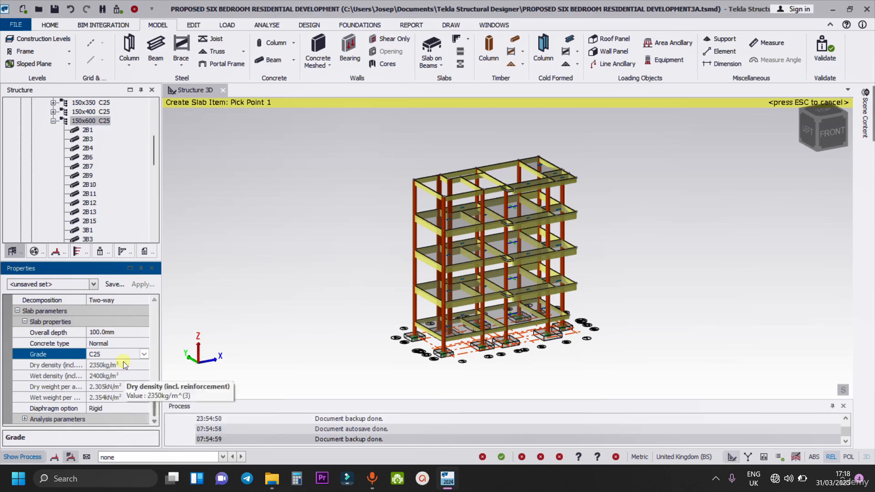
{"action": "left_click", "coordinate": [25, 419]}
{"action": "scroll", "coordinate": [59, 406], "scroll_direction": "down", "scroll_amount": 3}
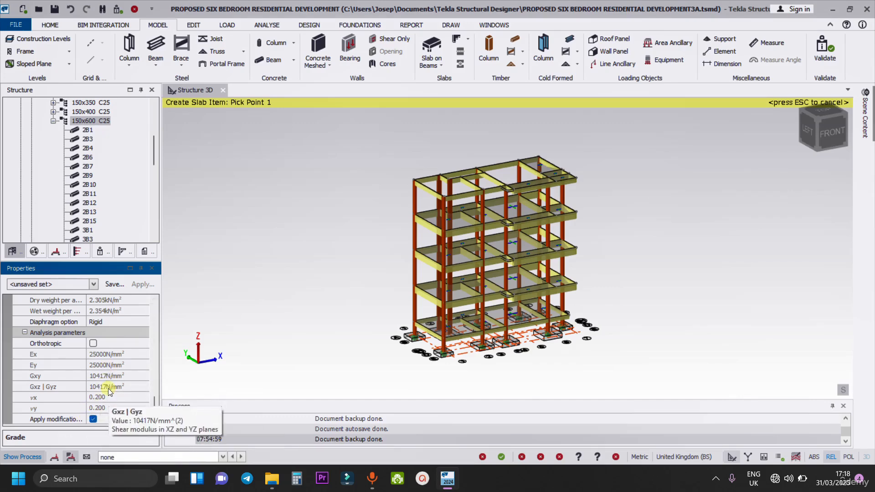
{"action": "scroll", "coordinate": [108, 389], "scroll_direction": "up", "scroll_amount": 10}
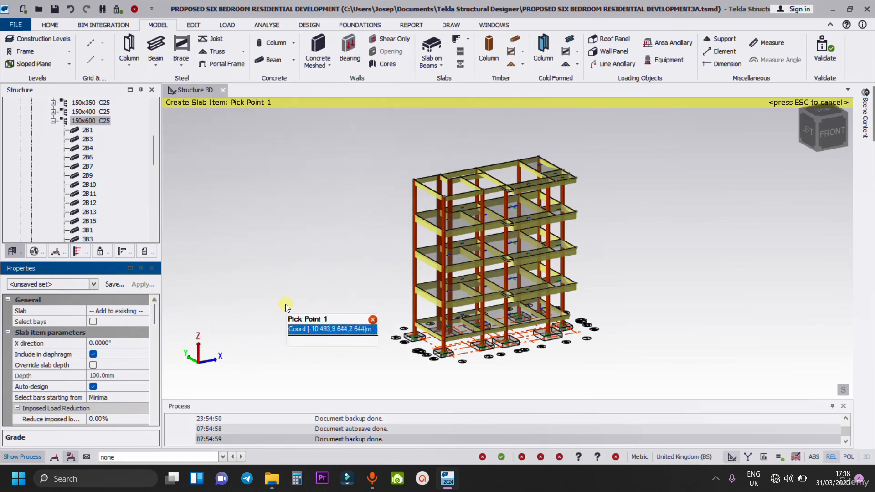
{"action": "key", "text": "Escape"}
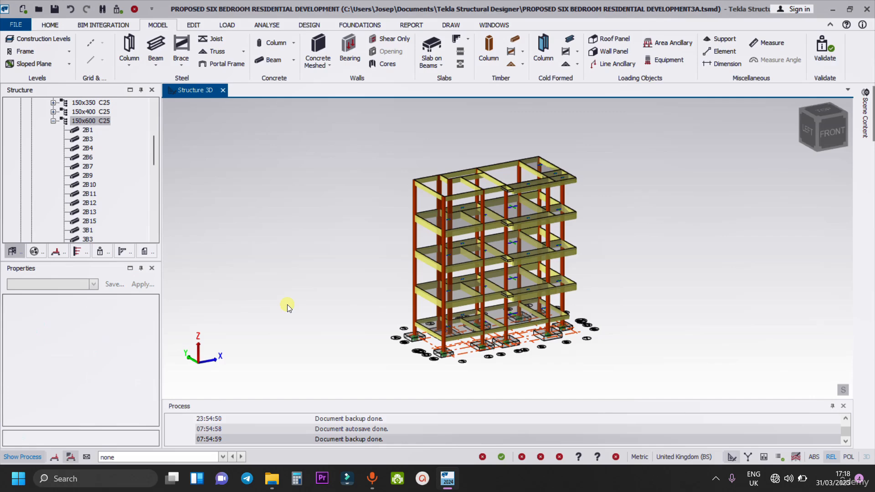
- Select corner column C1 and inspect its name, user name, group, top level and base level
{"action": "scroll", "coordinate": [382, 348], "scroll_direction": "up", "scroll_amount": 2}
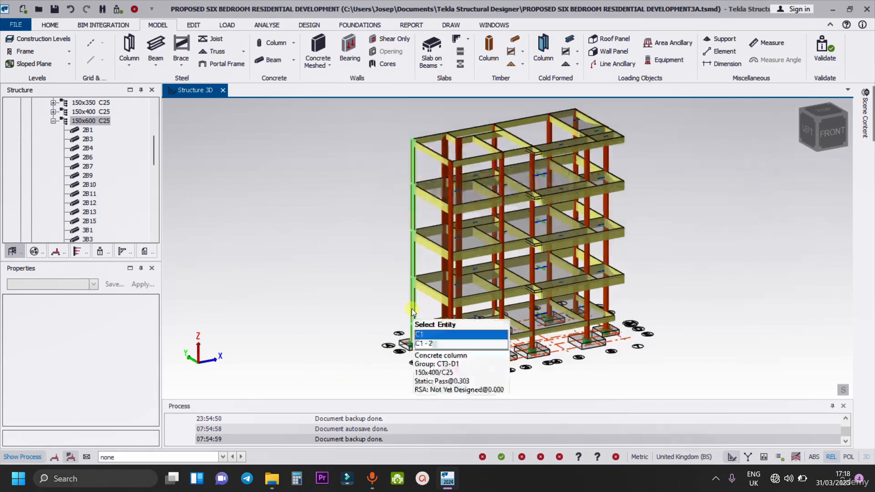
{"action": "left_click", "coordinate": [409, 306]}
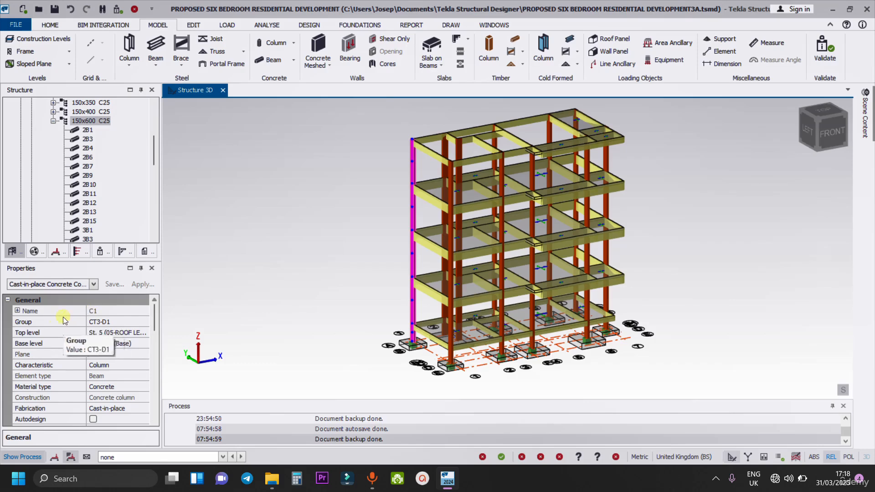
{"action": "left_click", "coordinate": [18, 311]}
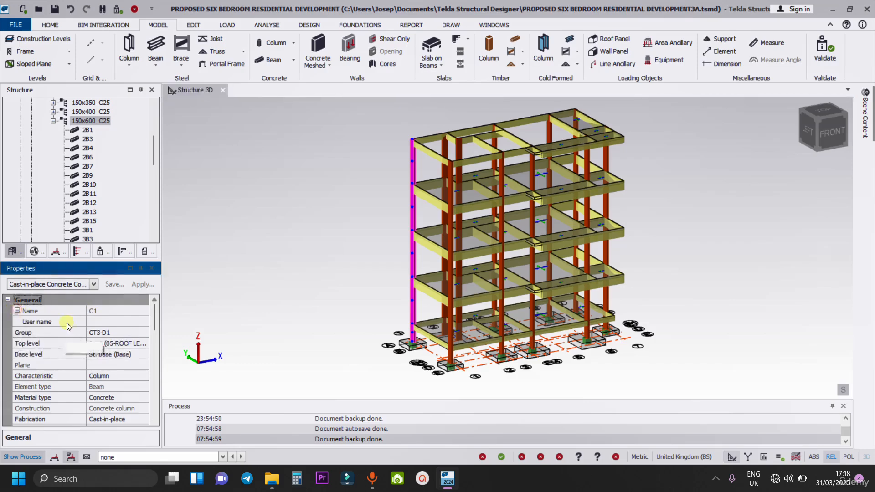
{"action": "left_click", "coordinate": [105, 321]}
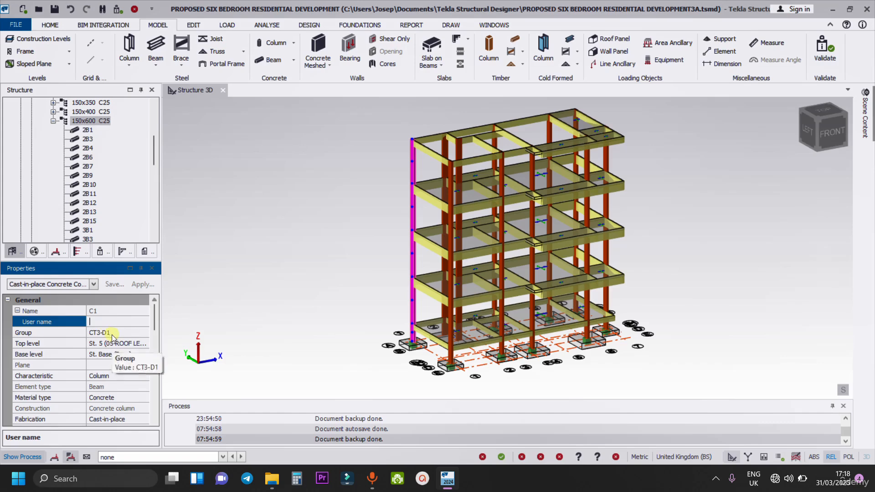
{"action": "left_click", "coordinate": [112, 334]}
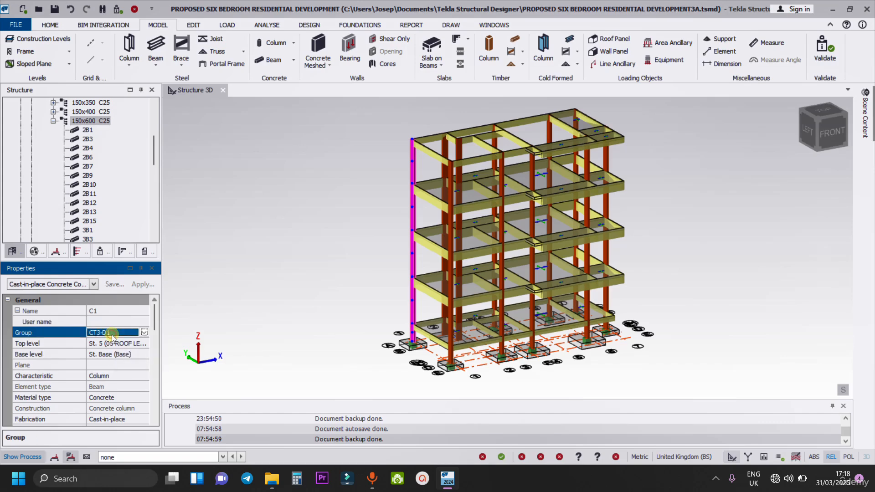
{"action": "left_click", "coordinate": [112, 343]}
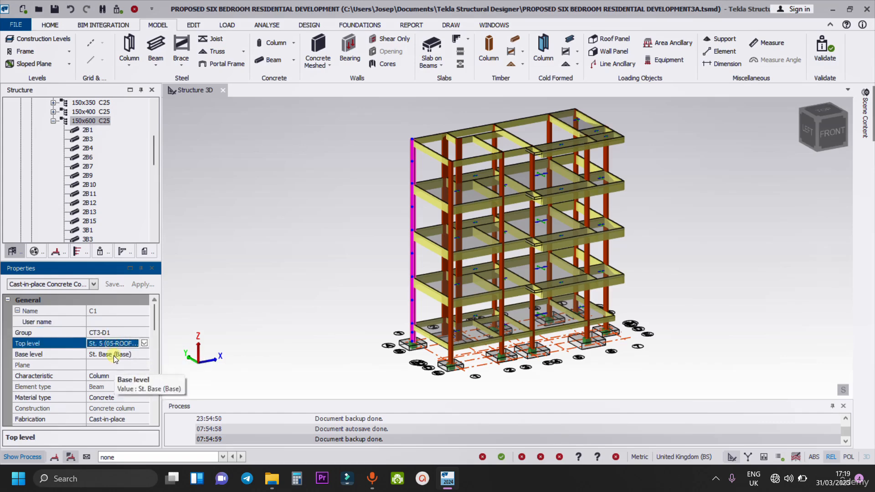
{"action": "left_click", "coordinate": [113, 355]}
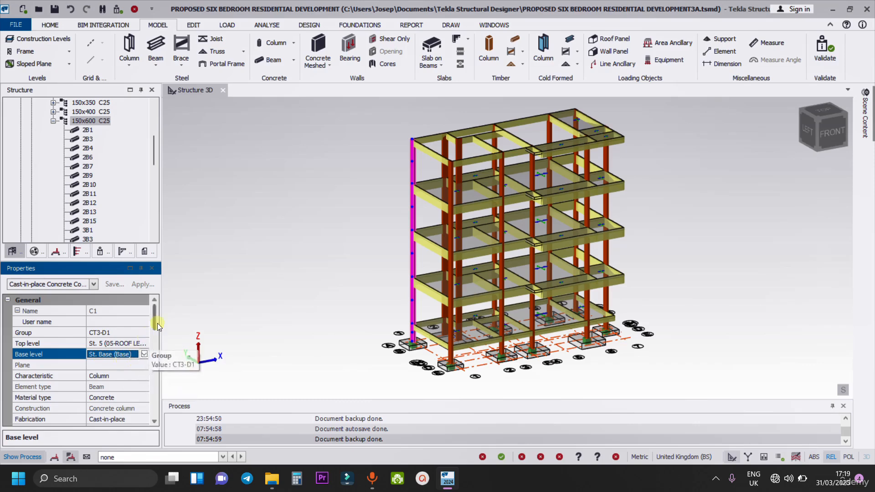
- Examine the column's autodesign and gravity-only settings and review the available rotation options without changing the rotation
{"action": "left_click_drag", "start_coordinate": [156, 323], "coordinate": [156, 335]}
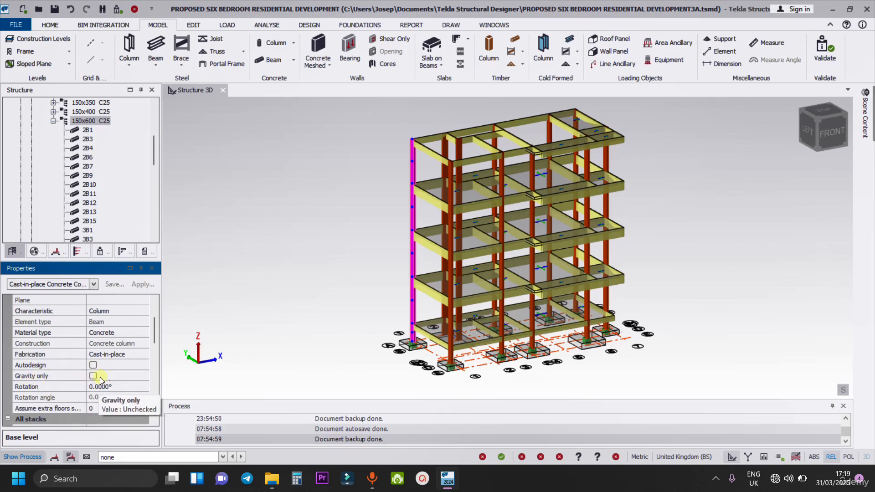
{"action": "left_click_drag", "start_coordinate": [155, 337], "coordinate": [154, 344]}
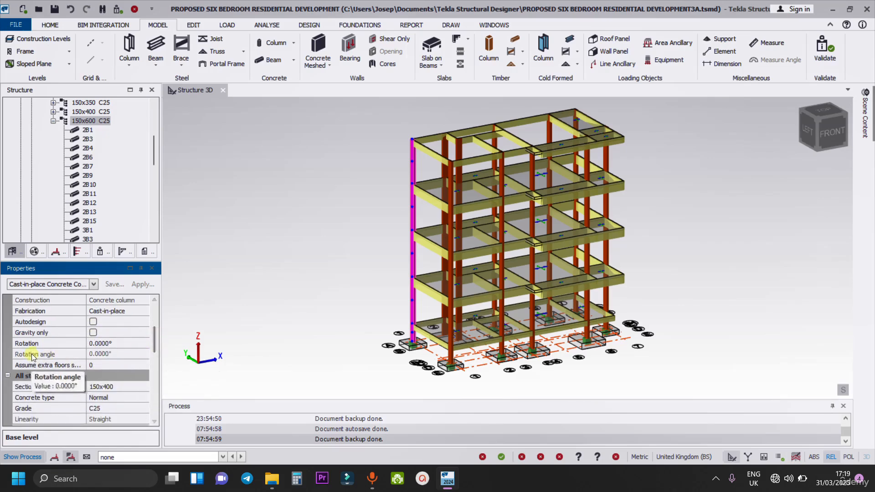
{"action": "left_click", "coordinate": [128, 344]}
{"action": "left_click", "coordinate": [143, 343]}
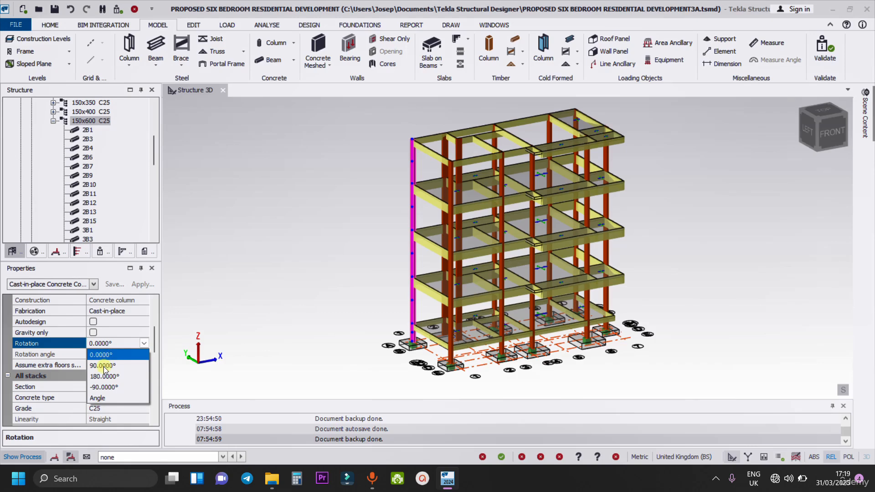
{"action": "left_click", "coordinate": [72, 358]}
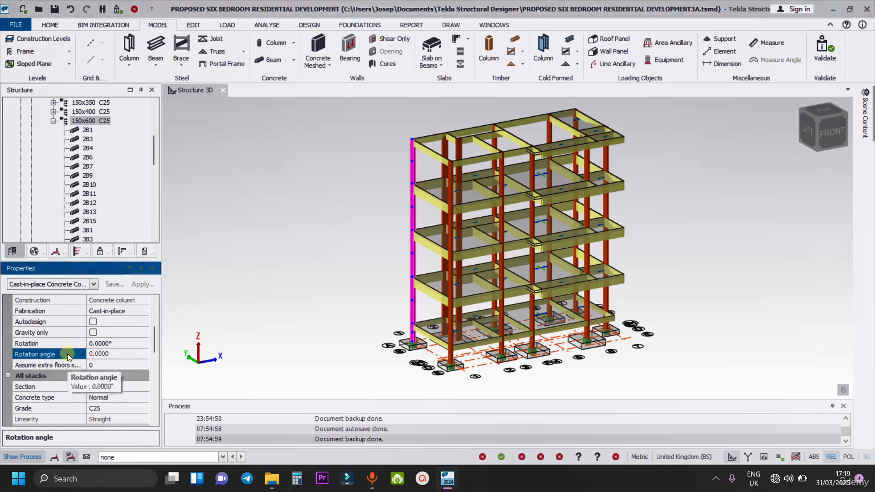
- Expand the column's alignment settings for all stacks and review the major snap level options and offsets
{"action": "left_click_drag", "start_coordinate": [154, 347], "coordinate": [154, 360]}
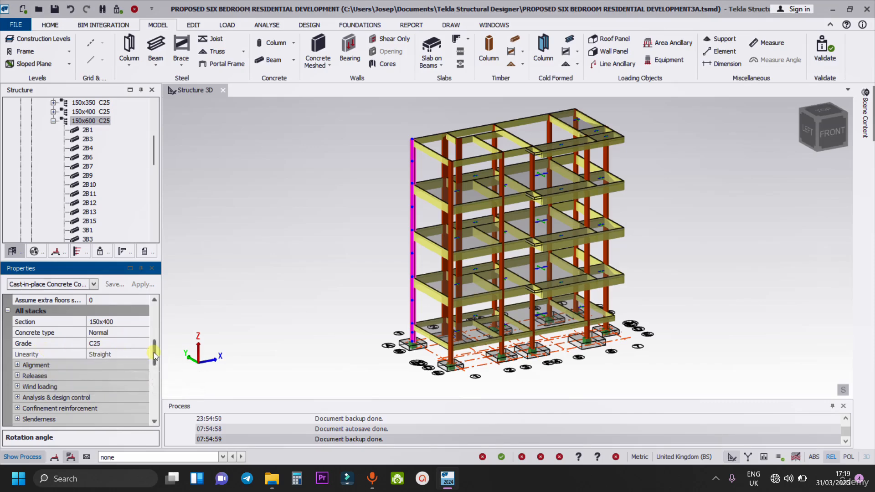
{"action": "left_click_drag", "start_coordinate": [154, 352], "coordinate": [154, 358]}
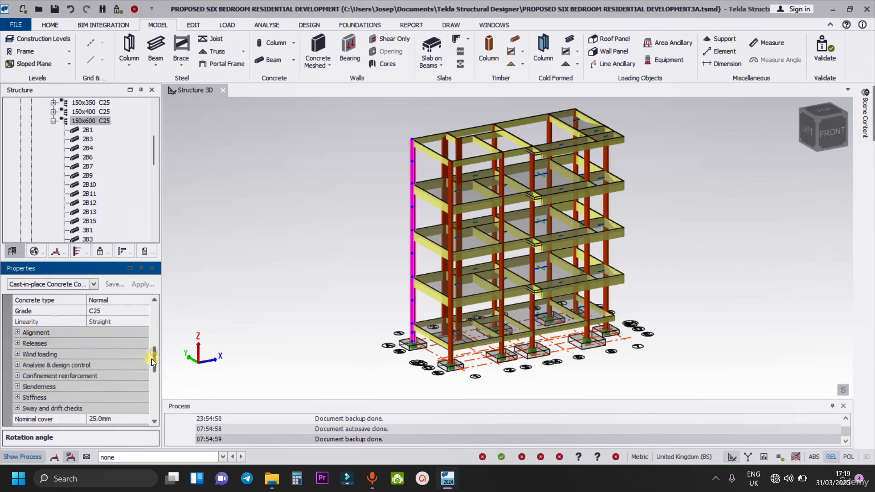
{"action": "left_click", "coordinate": [17, 333]}
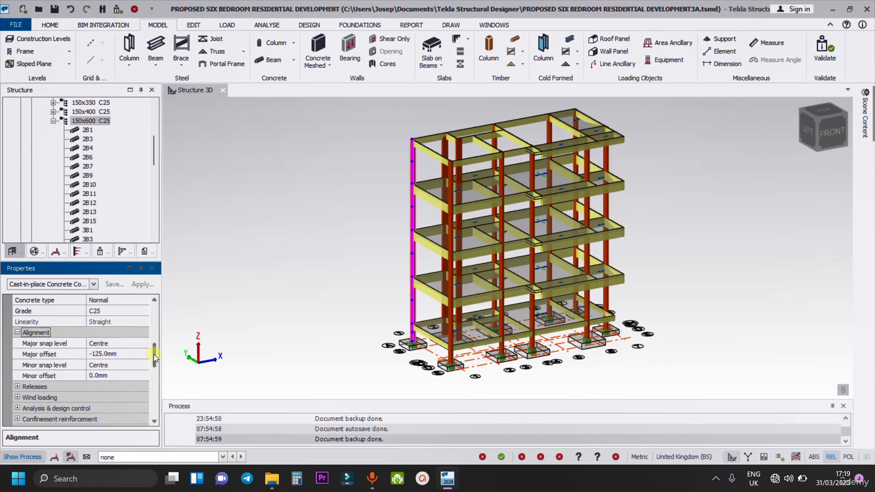
{"action": "left_click_drag", "start_coordinate": [155, 354], "coordinate": [154, 360]}
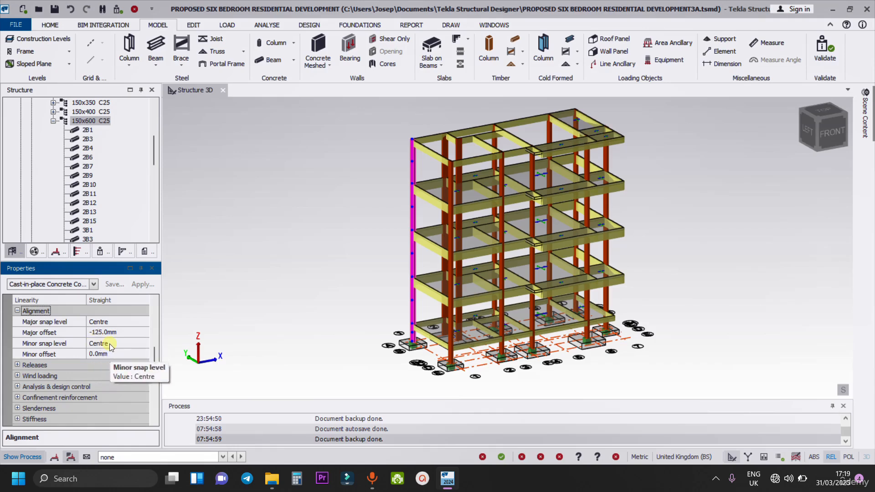
{"action": "left_click", "coordinate": [146, 323]}
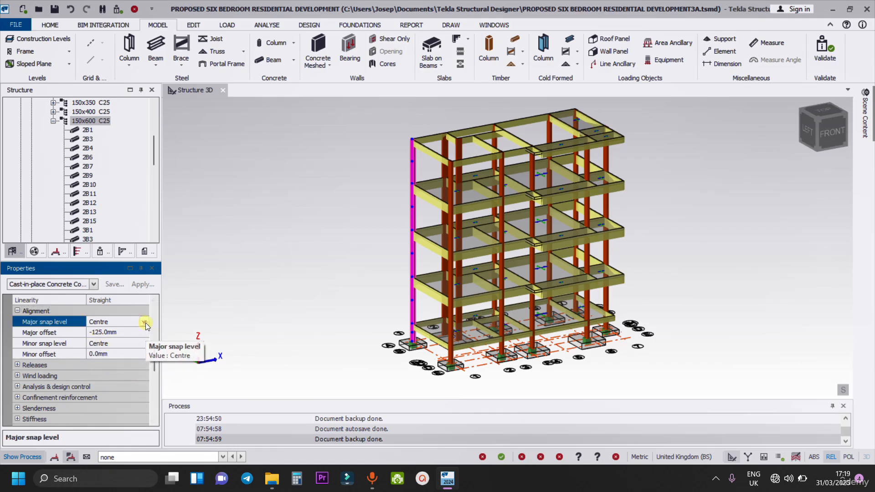
{"action": "left_click", "coordinate": [146, 323]}
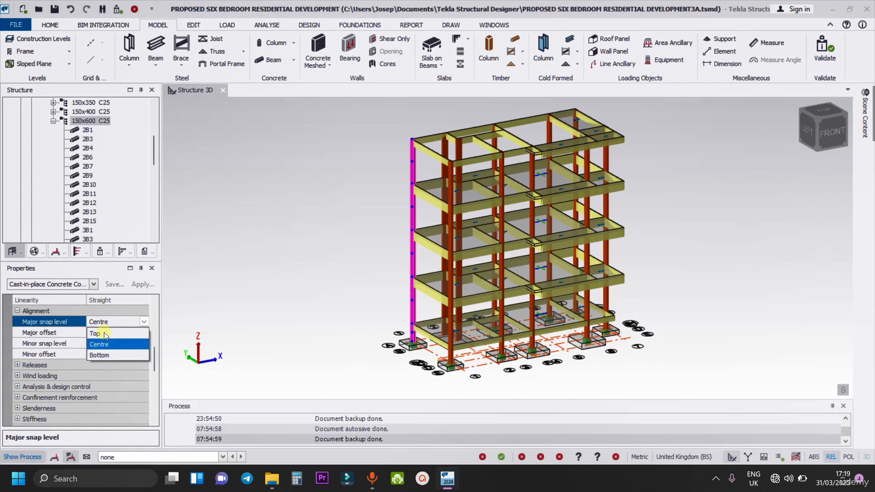
{"action": "left_click", "coordinate": [130, 311]}
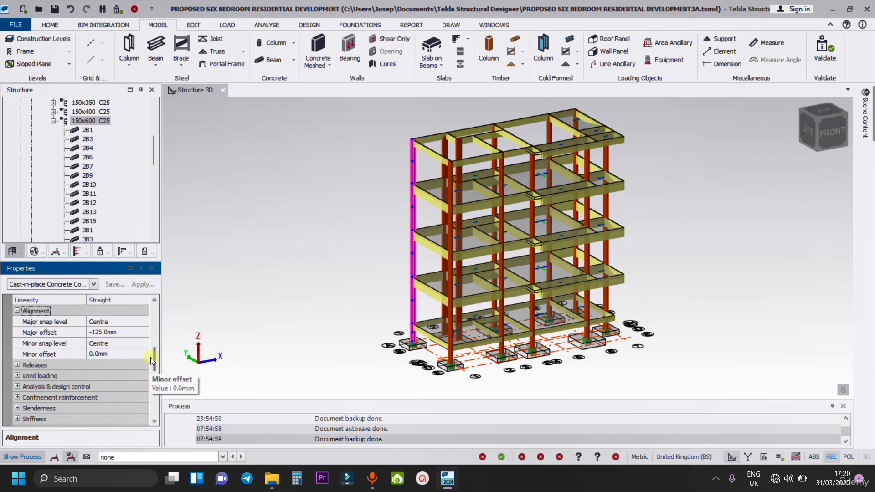
- Expand the column's releases and examine the top and bottom fixity
{"action": "left_click", "coordinate": [19, 365]}
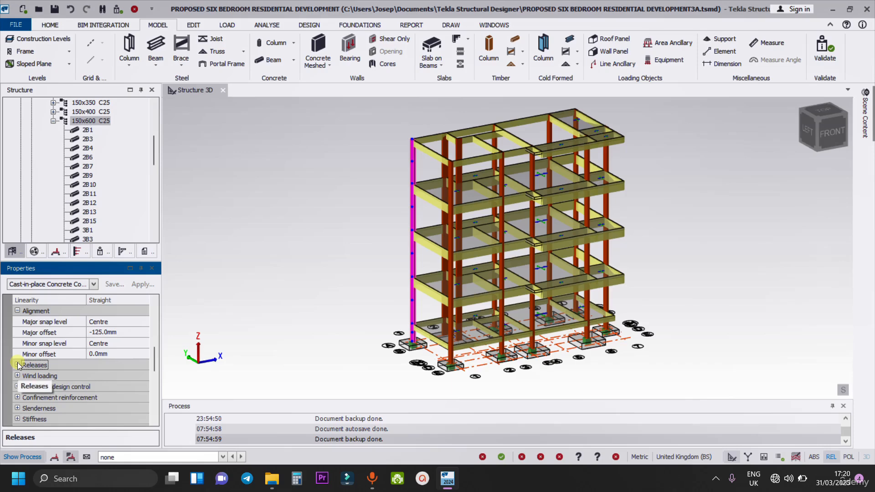
{"action": "scroll", "coordinate": [60, 366], "scroll_direction": "down", "scroll_amount": 3}
{"action": "scroll", "coordinate": [60, 366], "scroll_direction": "up", "scroll_amount": 2}
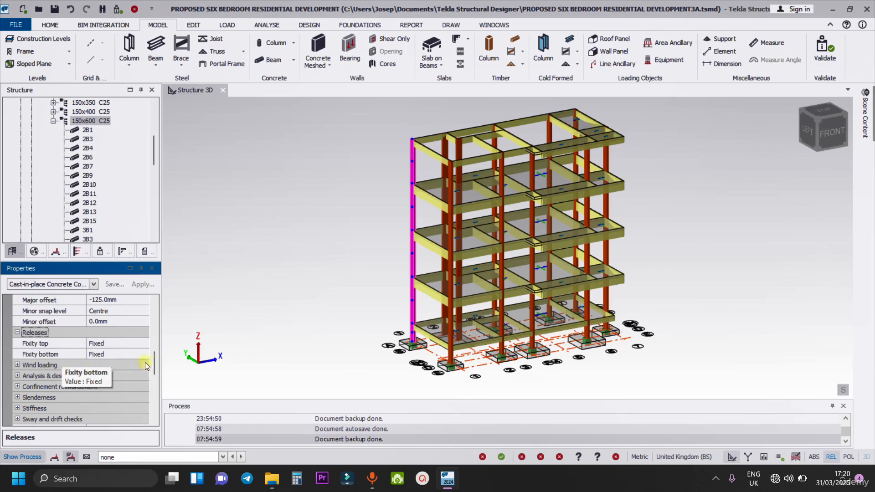
{"action": "left_click_drag", "start_coordinate": [154, 363], "coordinate": [154, 367]}
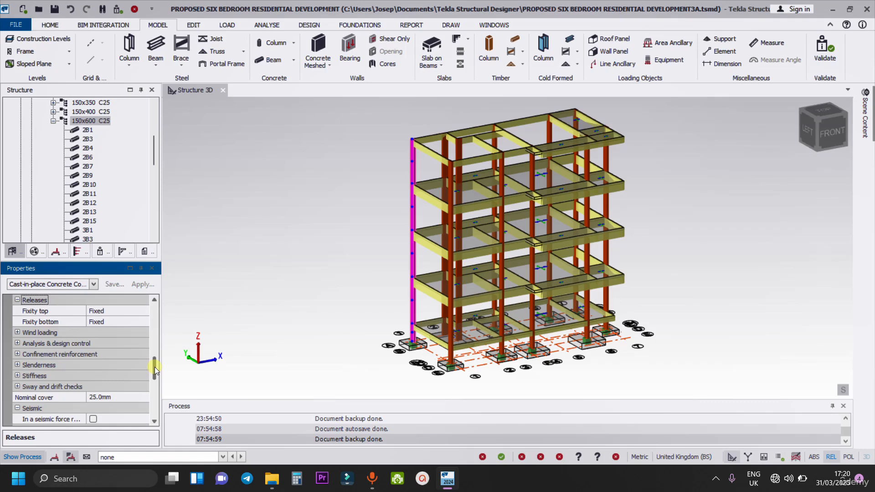
{"action": "left_click_drag", "start_coordinate": [155, 367], "coordinate": [154, 368]}
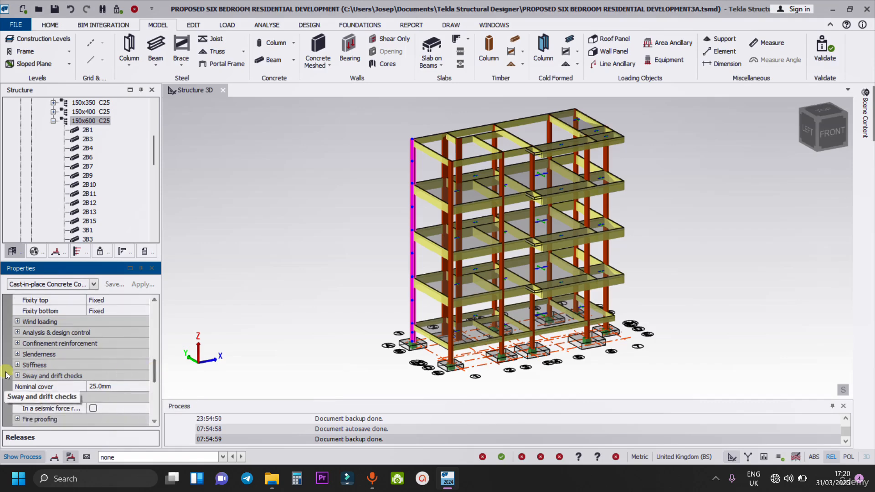
- Expand the column's slenderness settings, review the bracing options for Direction 1, and collapse the group again
{"action": "left_click", "coordinate": [16, 354]}
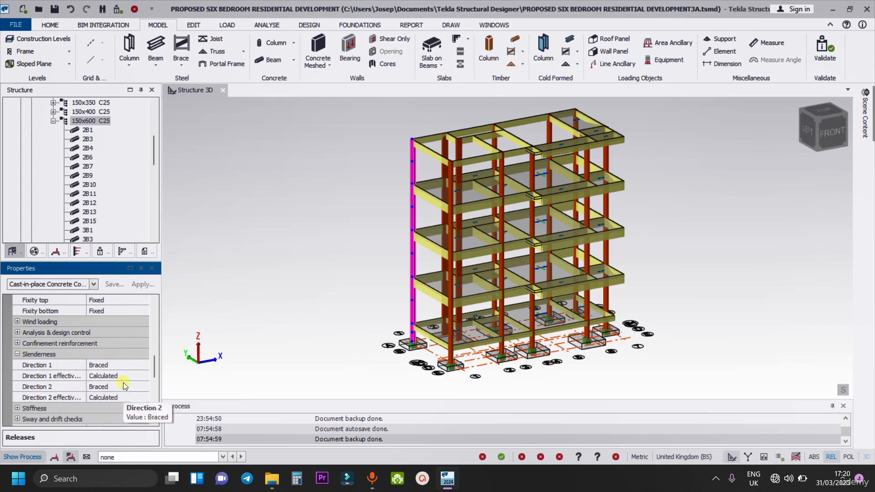
{"action": "left_click", "coordinate": [137, 365]}
{"action": "left_click", "coordinate": [143, 365]}
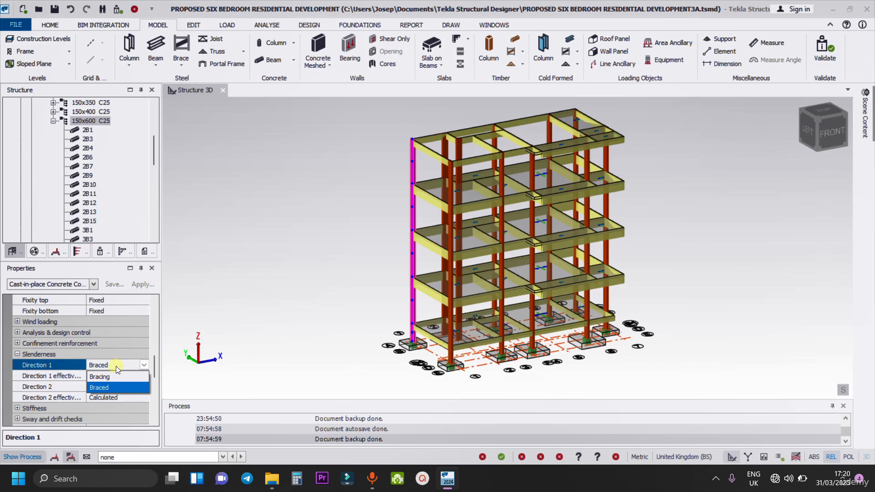
{"action": "left_click", "coordinate": [132, 355]}
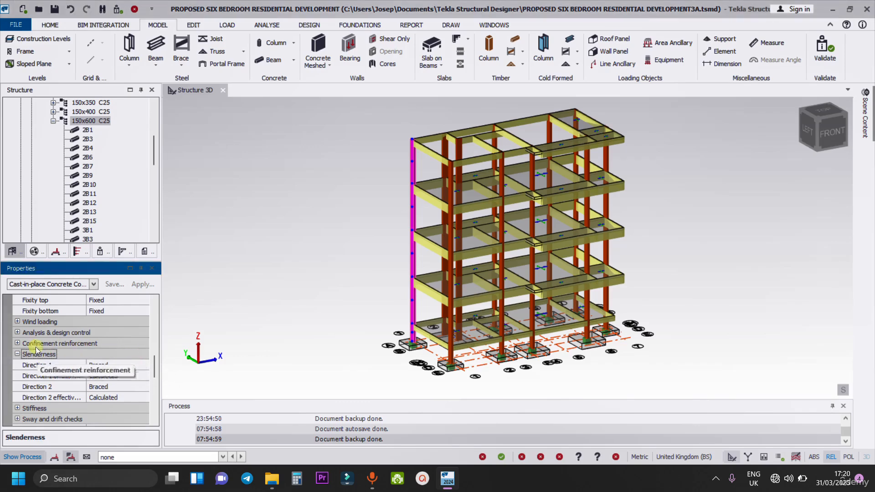
{"action": "left_click", "coordinate": [18, 355]}
- Expand the column's stiffness settings and examine them together with the nominal cover, seismic and reinforcement properties
{"action": "left_click", "coordinate": [17, 366]}
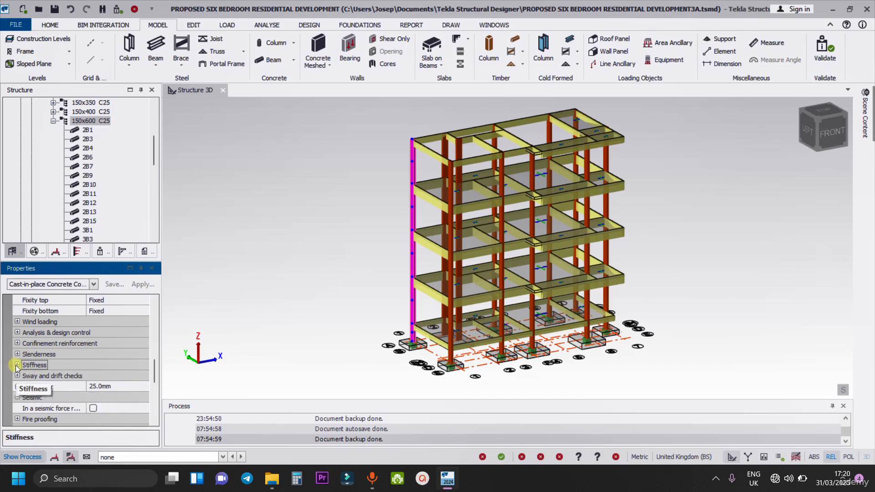
{"action": "left_click", "coordinate": [21, 365]}
{"action": "scroll", "coordinate": [72, 363], "scroll_direction": "down", "scroll_amount": 2}
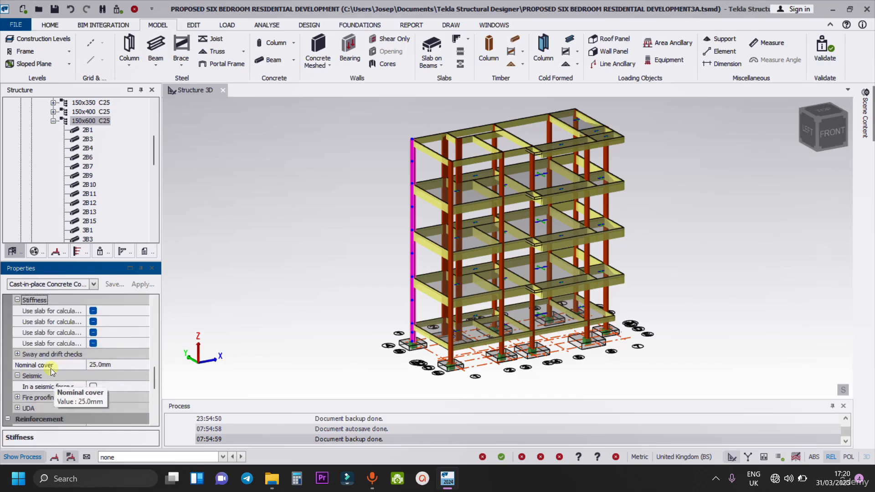
{"action": "scroll", "coordinate": [89, 378], "scroll_direction": "down", "scroll_amount": 1}
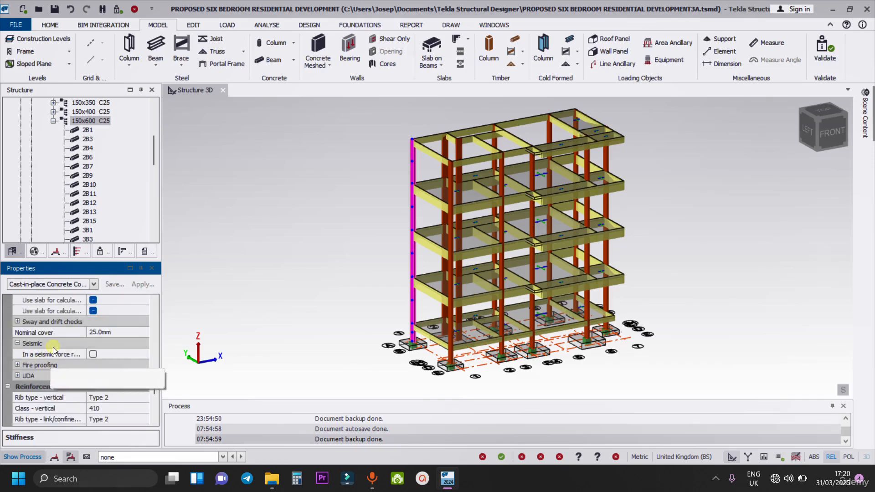
{"action": "scroll", "coordinate": [67, 379], "scroll_direction": "down", "scroll_amount": 2}
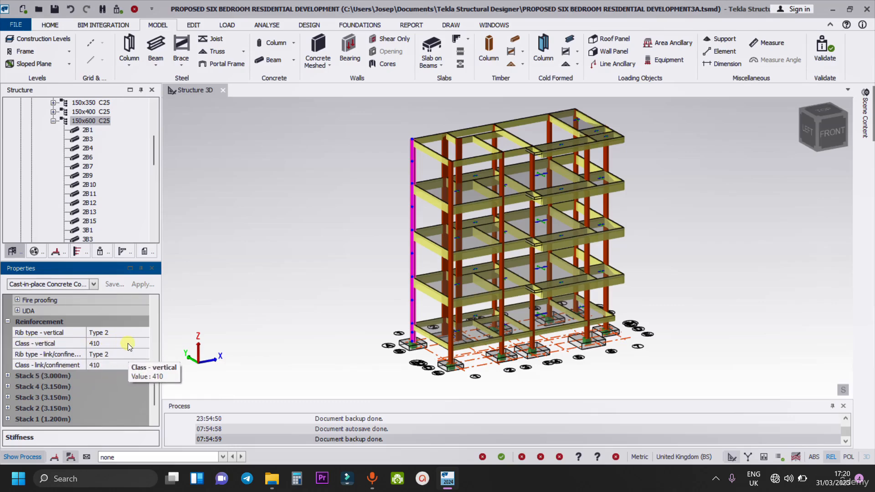
- Look through the column's individual stack and level entries, and return to its general properties
{"action": "scroll", "coordinate": [127, 343], "scroll_direction": "down", "scroll_amount": 2}
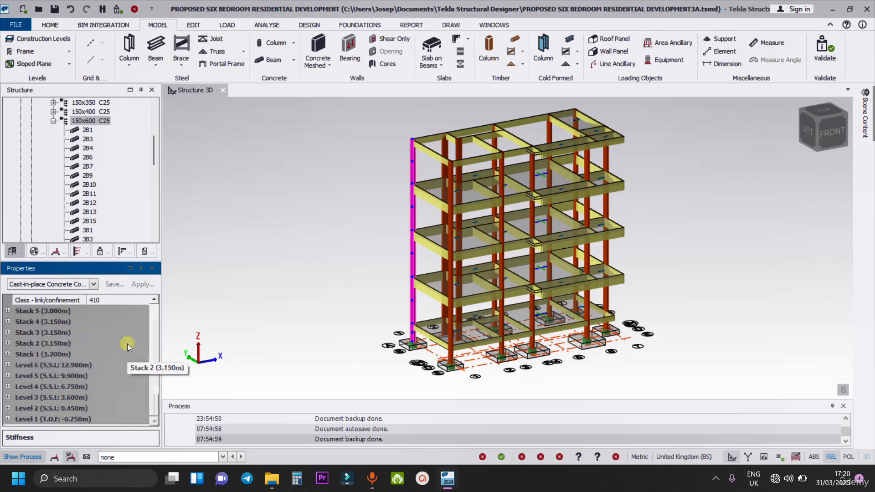
{"action": "scroll", "coordinate": [92, 346], "scroll_direction": "up", "scroll_amount": 1}
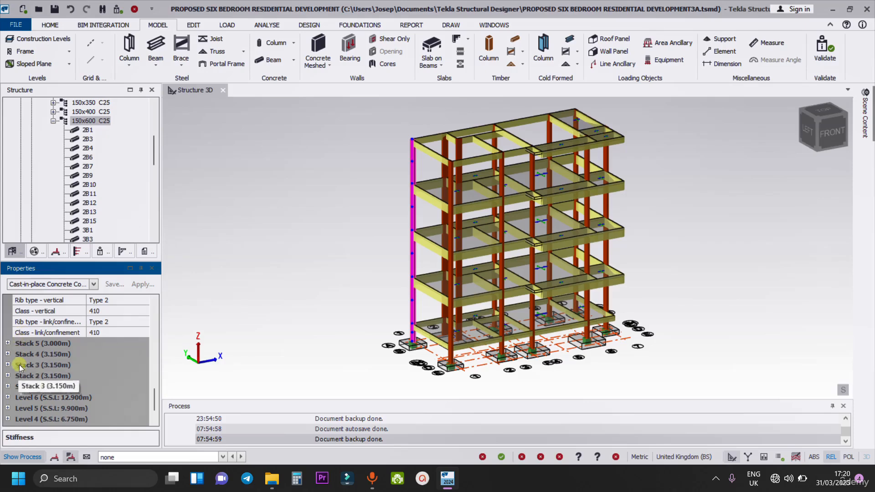
{"action": "scroll", "coordinate": [94, 381], "scroll_direction": "down", "scroll_amount": 1}
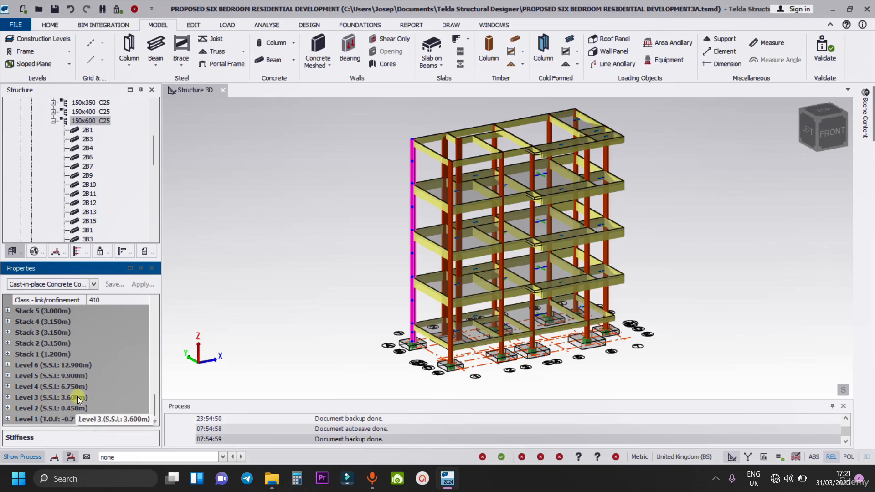
{"action": "scroll", "coordinate": [83, 372], "scroll_direction": "up", "scroll_amount": 2}
{"action": "scroll", "coordinate": [83, 373], "scroll_direction": "up", "scroll_amount": 8}
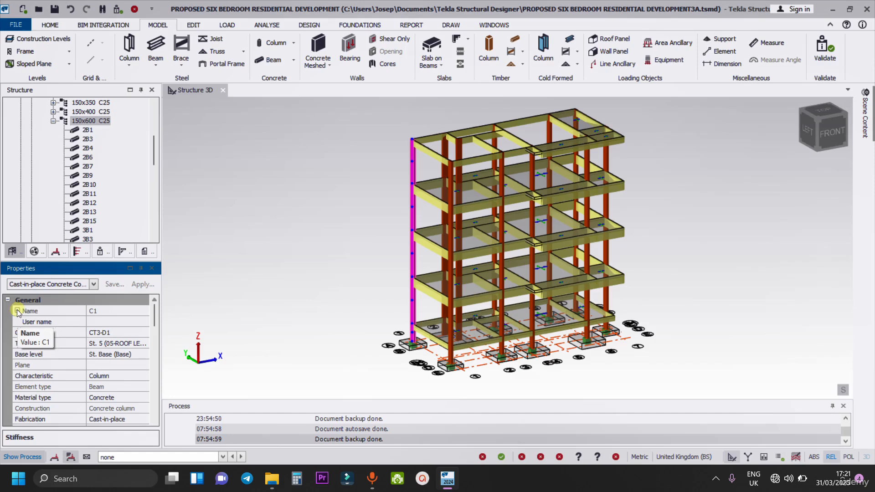
- Select first-floor beam 2B3 and examine its general properties, from user name, group and plane to material type, construction and fabrication
{"action": "left_click", "coordinate": [429, 288]}
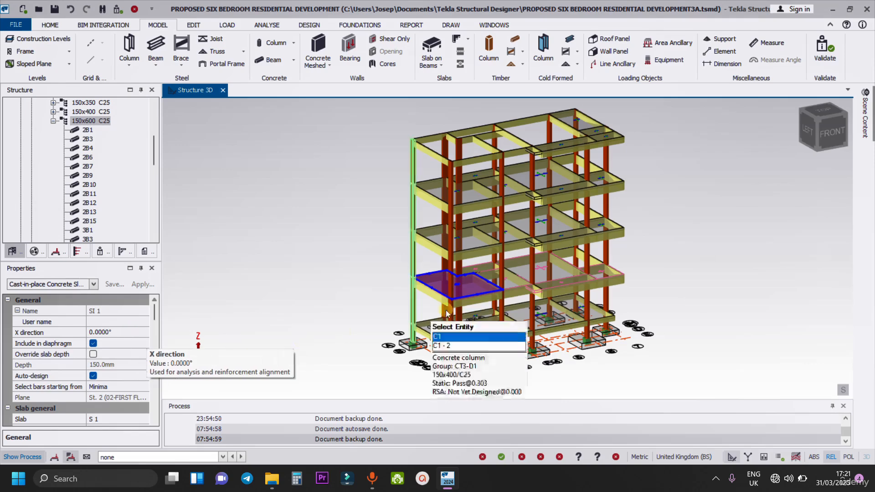
{"action": "left_click", "coordinate": [426, 293]}
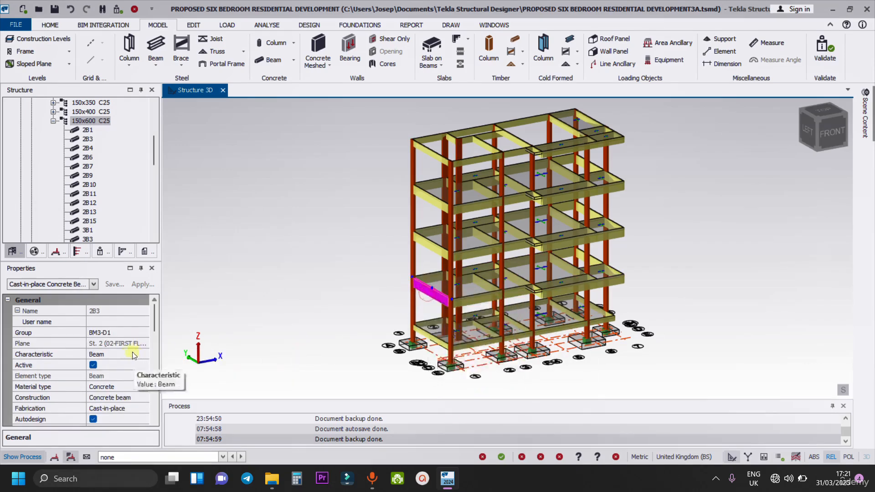
{"action": "left_click", "coordinate": [100, 322]}
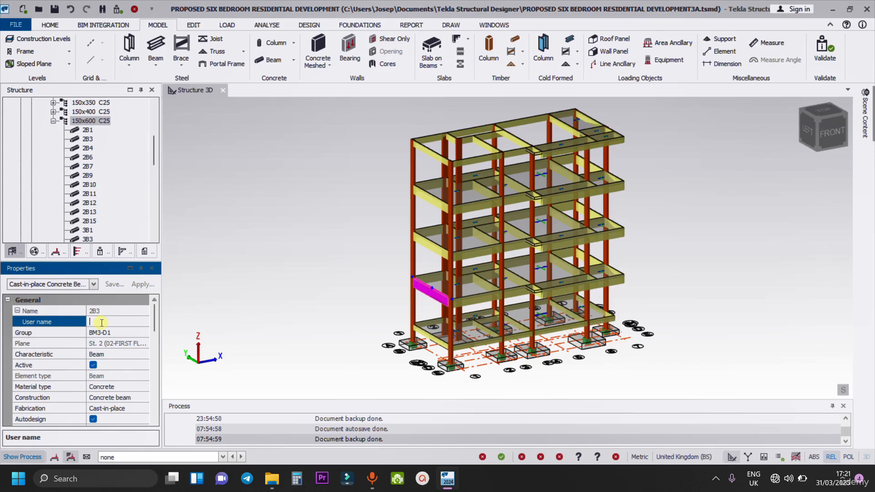
{"action": "left_click", "coordinate": [105, 333]}
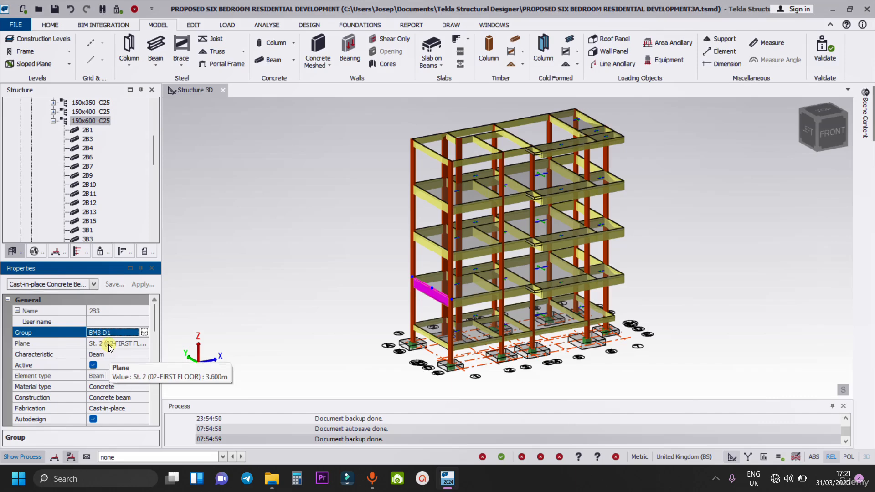
{"action": "left_click", "coordinate": [108, 344]}
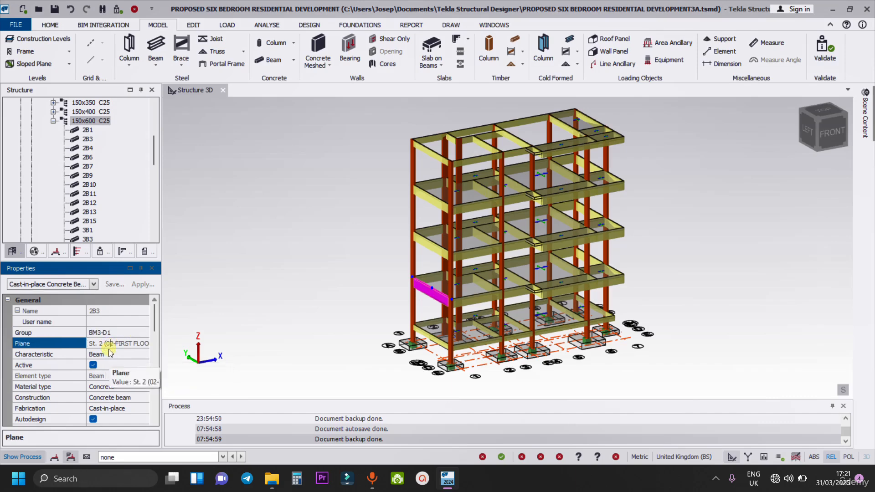
{"action": "left_click", "coordinate": [109, 354]}
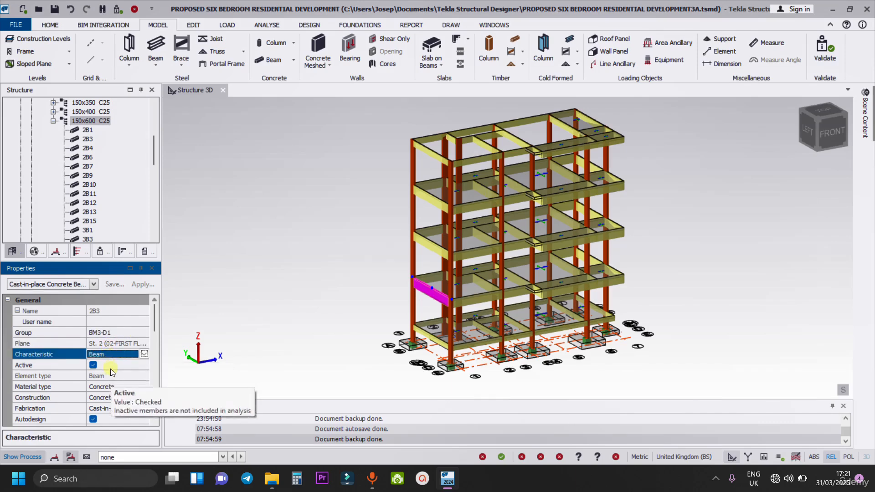
{"action": "left_click", "coordinate": [116, 380]}
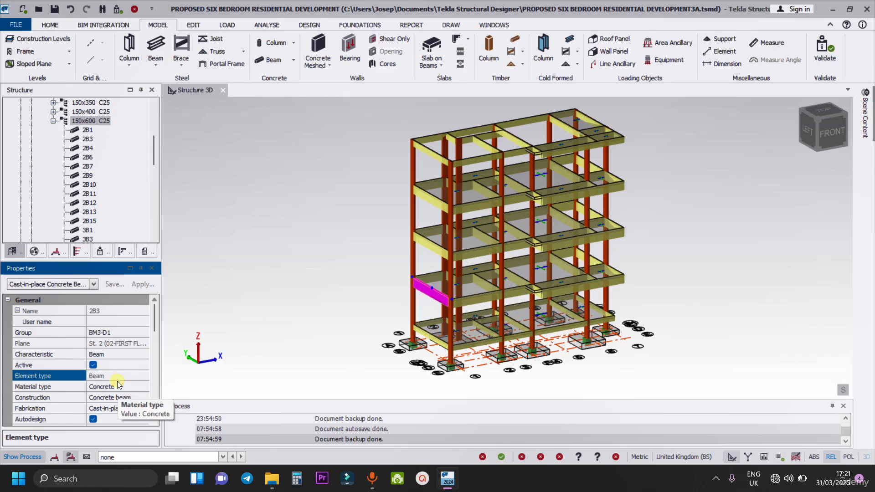
{"action": "left_click", "coordinate": [116, 387]}
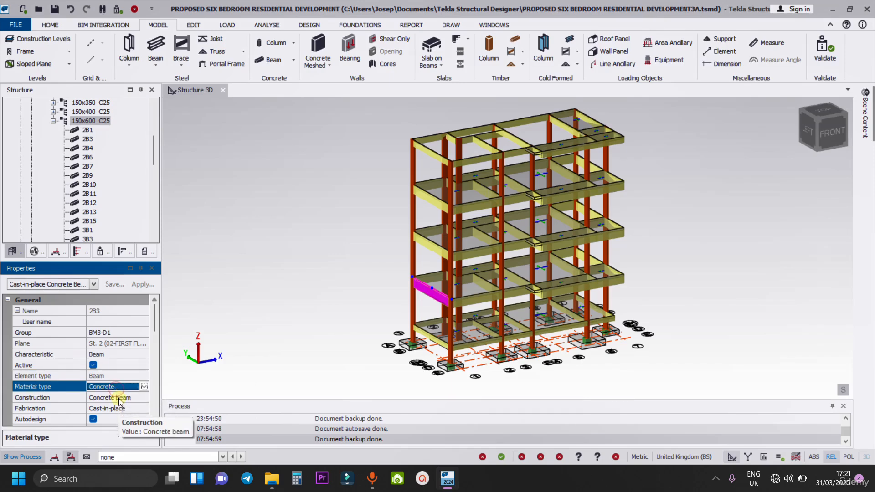
{"action": "left_click", "coordinate": [116, 398]}
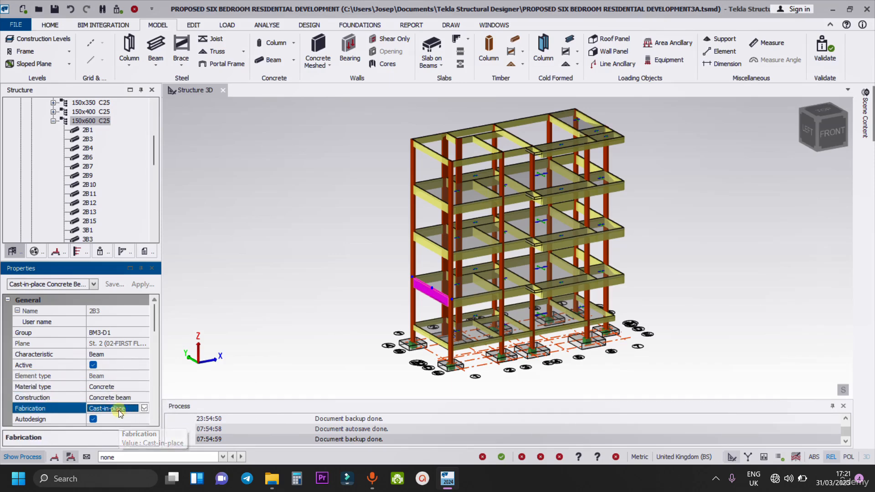
- Examine the beam's rotation and Span 1 properties, and review the available linearity options without changing them
{"action": "left_click_drag", "start_coordinate": [155, 332], "coordinate": [154, 345]}
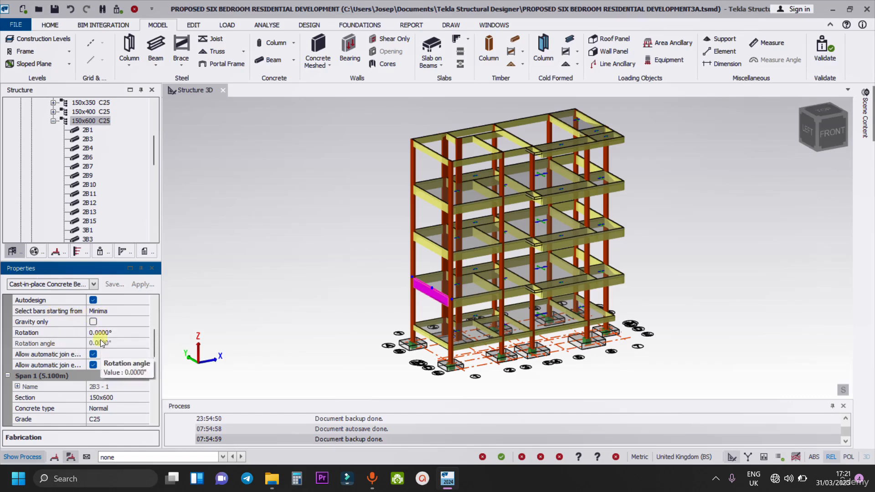
{"action": "scroll", "coordinate": [100, 340], "scroll_direction": "down", "scroll_amount": 1}
{"action": "scroll", "coordinate": [33, 349], "scroll_direction": "down", "scroll_amount": 1}
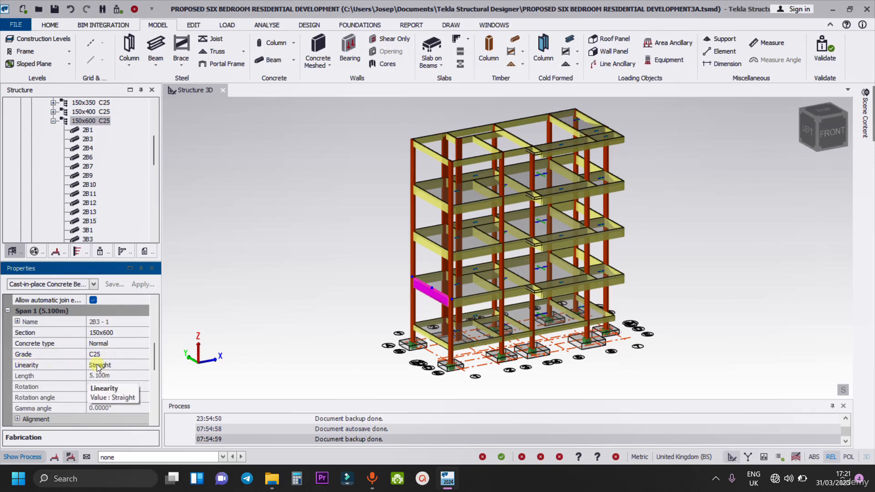
{"action": "left_click", "coordinate": [115, 366]}
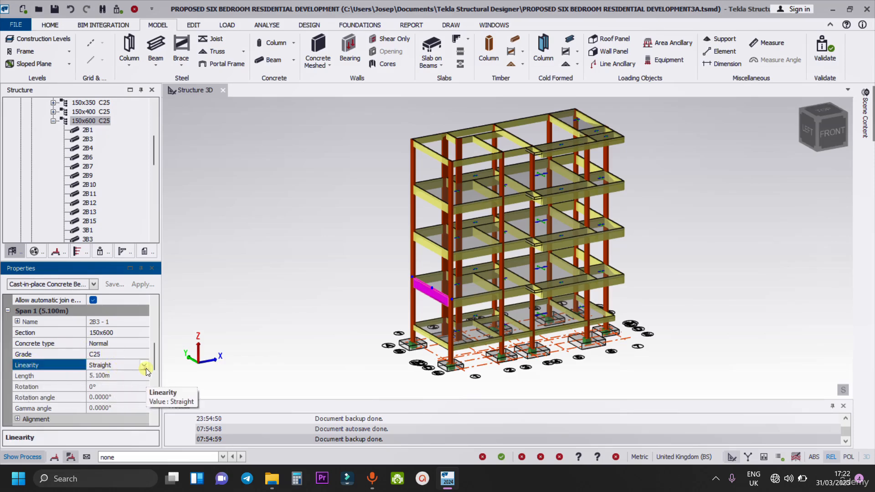
{"action": "left_click", "coordinate": [145, 366]}
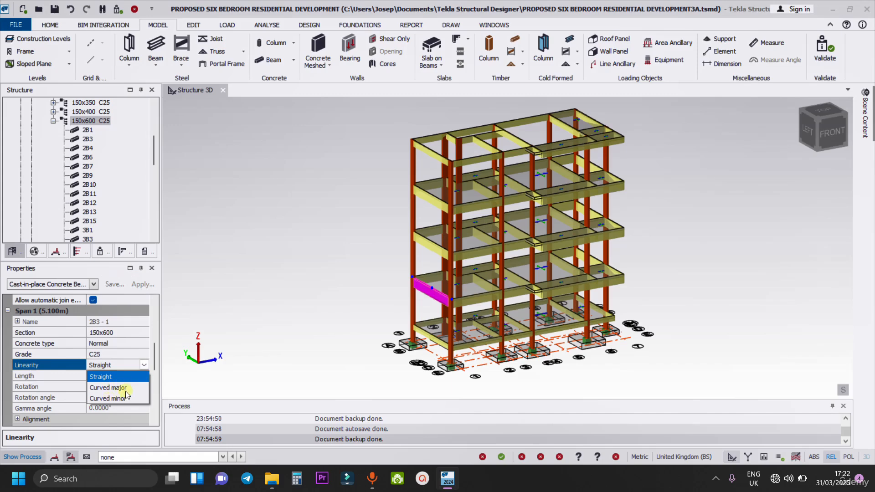
{"action": "left_click", "coordinate": [144, 364]}
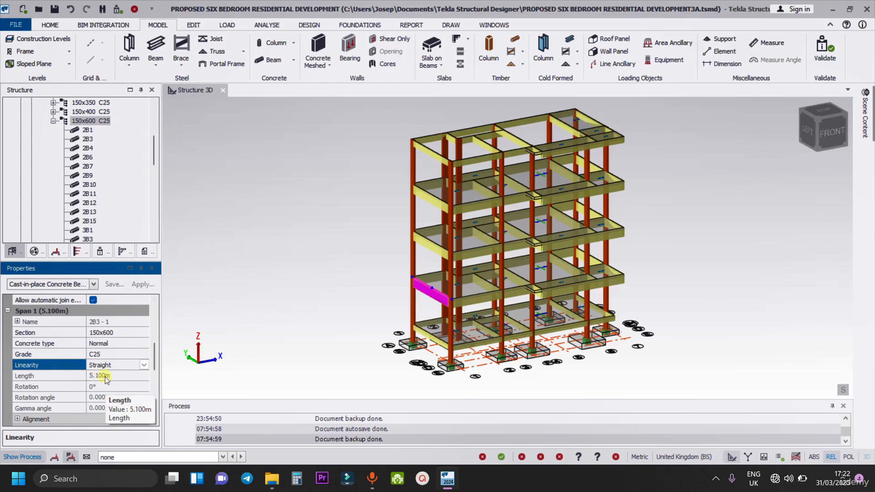
- Expand the beam span's alignment and releases settings, and review the fixity options for end 1
{"action": "scroll", "coordinate": [152, 371], "scroll_direction": "down", "scroll_amount": 3}
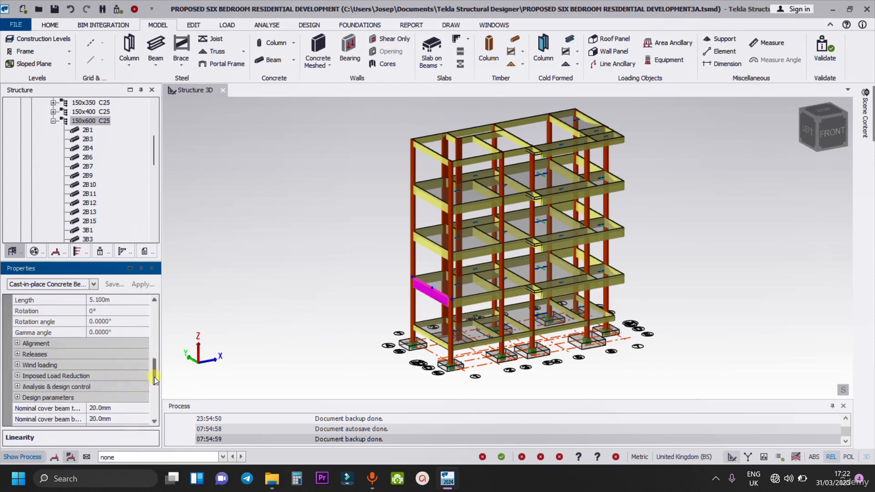
{"action": "left_click", "coordinate": [18, 344]}
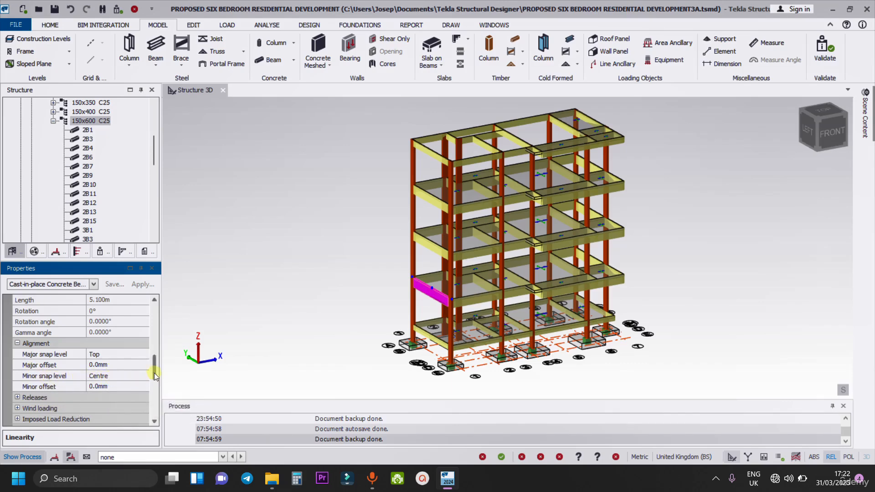
{"action": "scroll", "coordinate": [114, 380], "scroll_direction": "down", "scroll_amount": 2}
{"action": "left_click", "coordinate": [17, 354]}
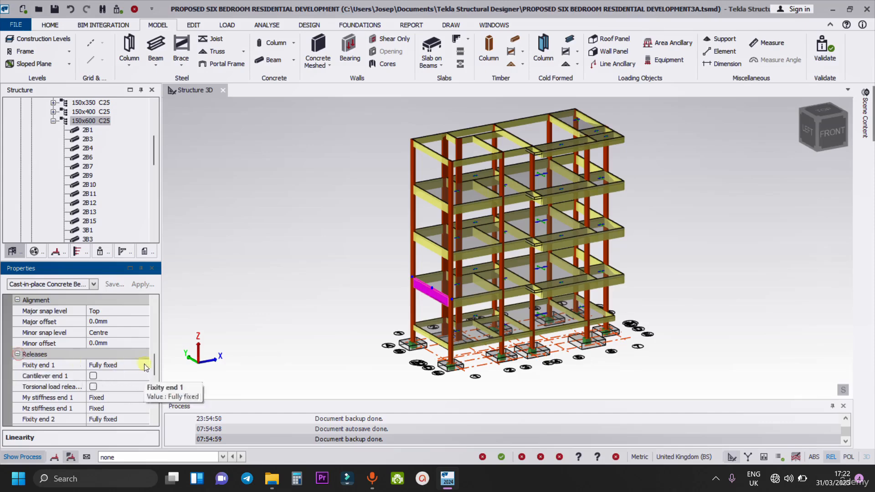
{"action": "scroll", "coordinate": [155, 374], "scroll_direction": "down", "scroll_amount": 1}
{"action": "scroll", "coordinate": [155, 374], "scroll_direction": "down", "scroll_amount": 1}
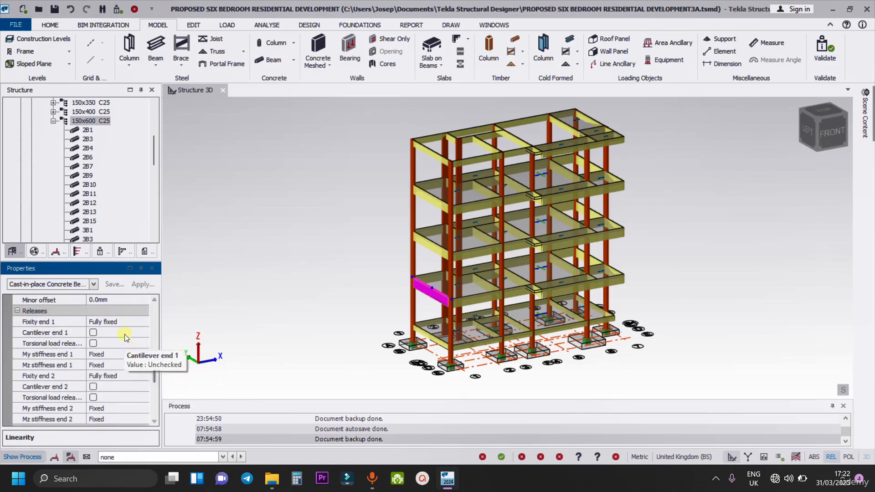
{"action": "left_click", "coordinate": [136, 322]}
{"action": "left_click", "coordinate": [144, 322]}
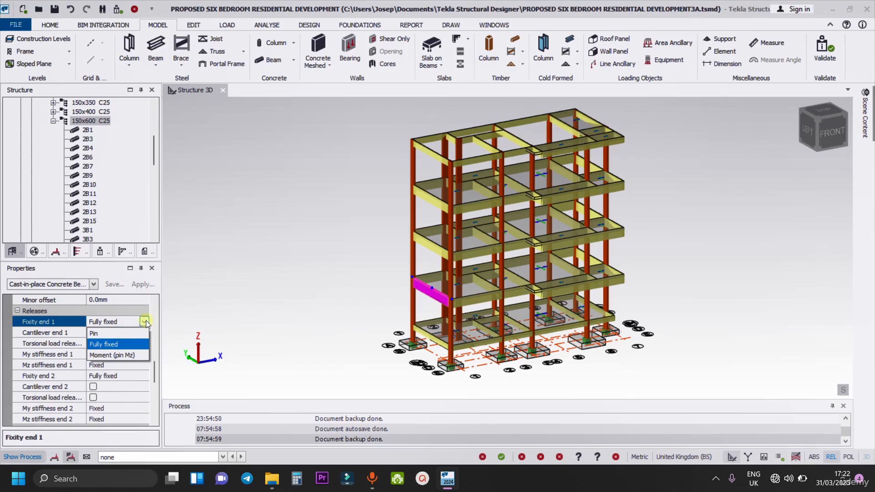
{"action": "left_click", "coordinate": [146, 323]}
- Examine the beam's nominal cover, seismic and reinforcement properties, including the top longitudinal bar pattern
{"action": "scroll", "coordinate": [153, 378], "scroll_direction": "down", "scroll_amount": 3}
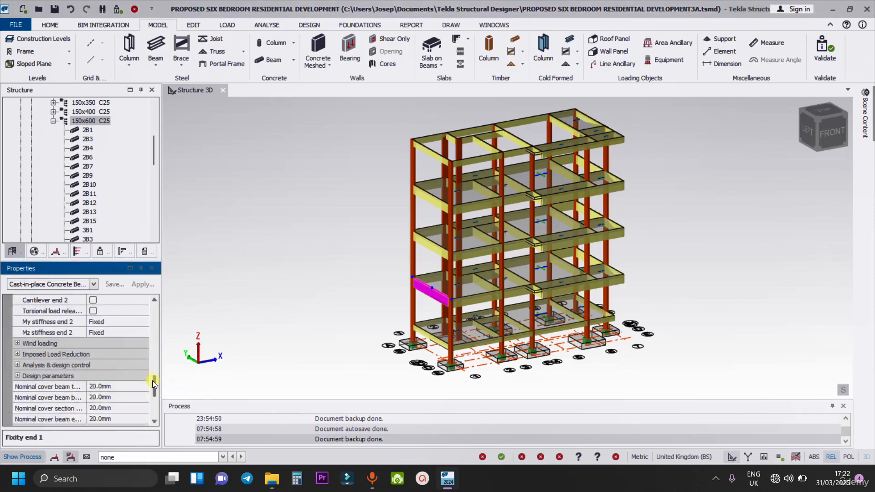
{"action": "scroll", "coordinate": [153, 384], "scroll_direction": "down", "scroll_amount": 1}
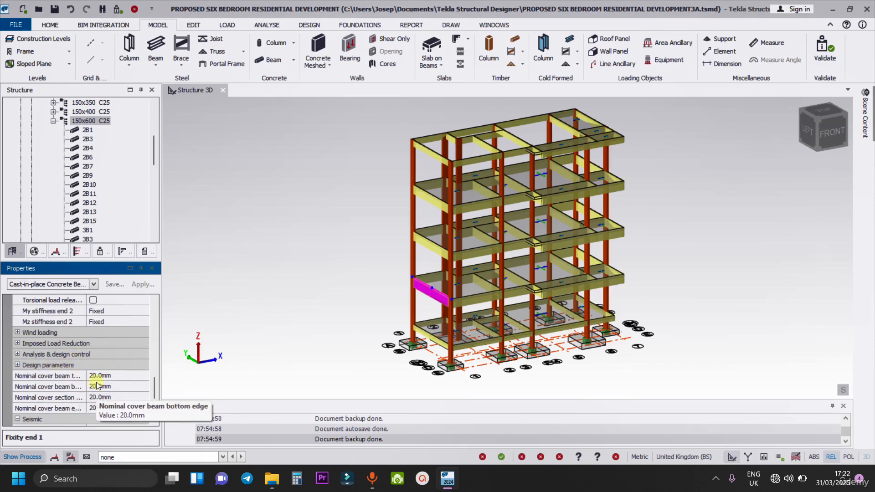
{"action": "scroll", "coordinate": [59, 388], "scroll_direction": "down", "scroll_amount": 1}
{"action": "scroll", "coordinate": [58, 388], "scroll_direction": "down", "scroll_amount": 1}
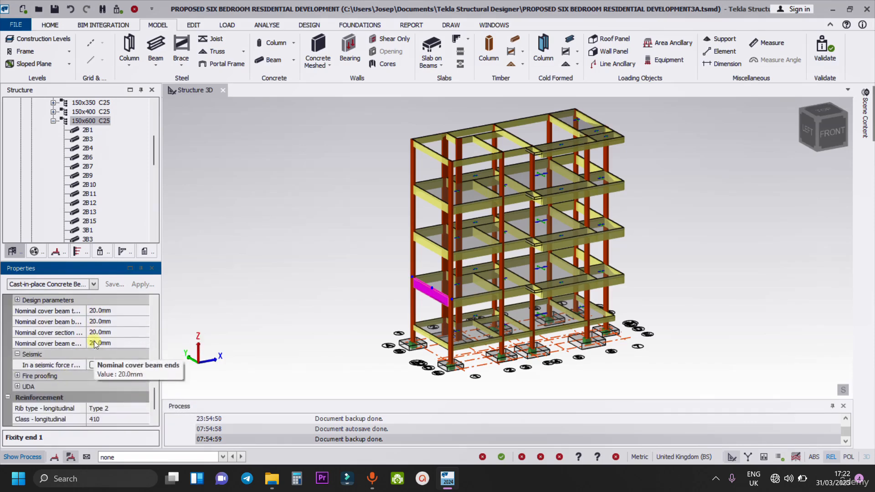
{"action": "scroll", "coordinate": [90, 361], "scroll_direction": "down", "scroll_amount": 1}
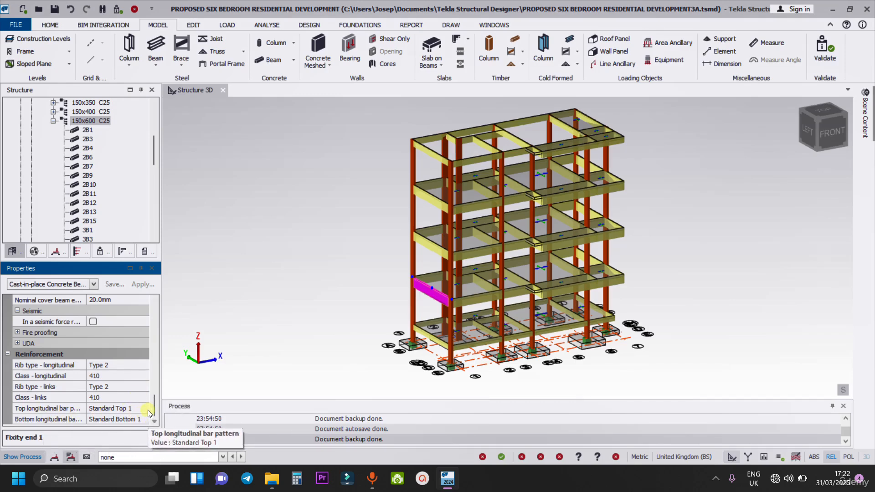
{"action": "left_click", "coordinate": [144, 409]}
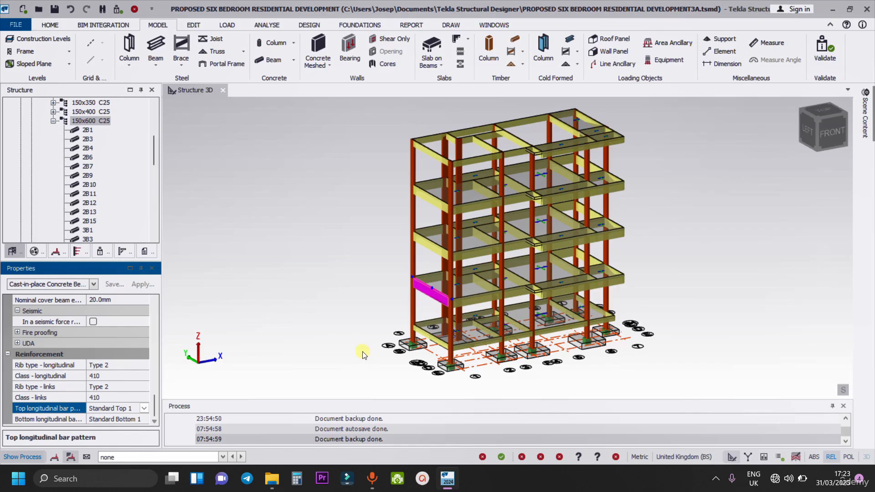
- Select all beams and slab items at the roof level together with a selection window in a front elevation view
{"action": "scroll", "coordinate": [375, 290], "scroll_direction": "down", "scroll_amount": 3}
{"action": "scroll", "coordinate": [477, 288], "scroll_direction": "up", "scroll_amount": 1}
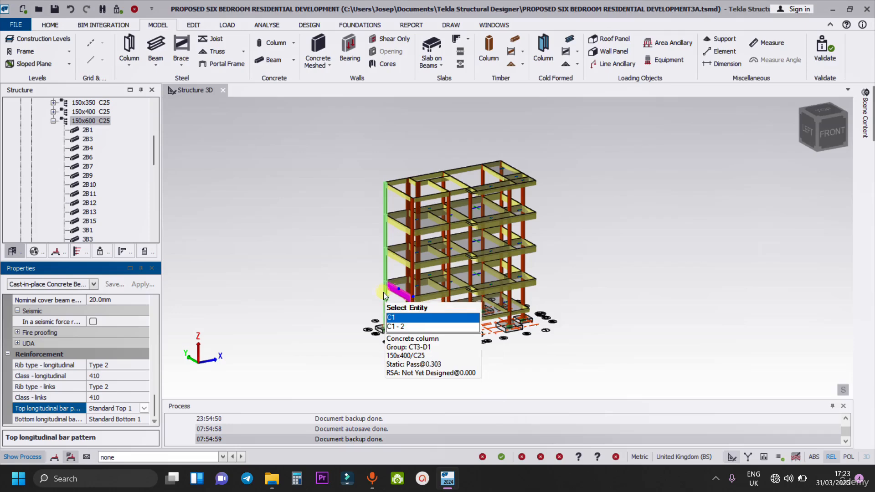
{"action": "right_click_drag", "start_coordinate": [600, 281], "coordinate": [543, 247]}
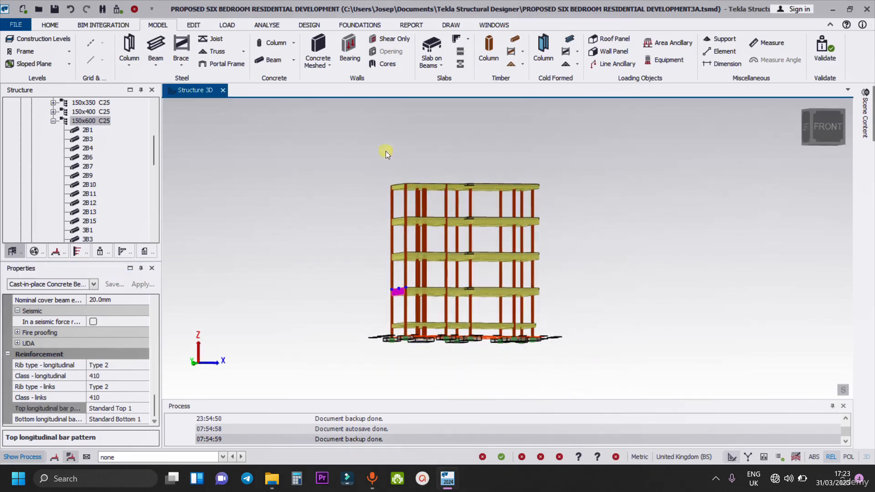
{"action": "left_click_drag", "start_coordinate": [387, 159], "coordinate": [575, 198]}
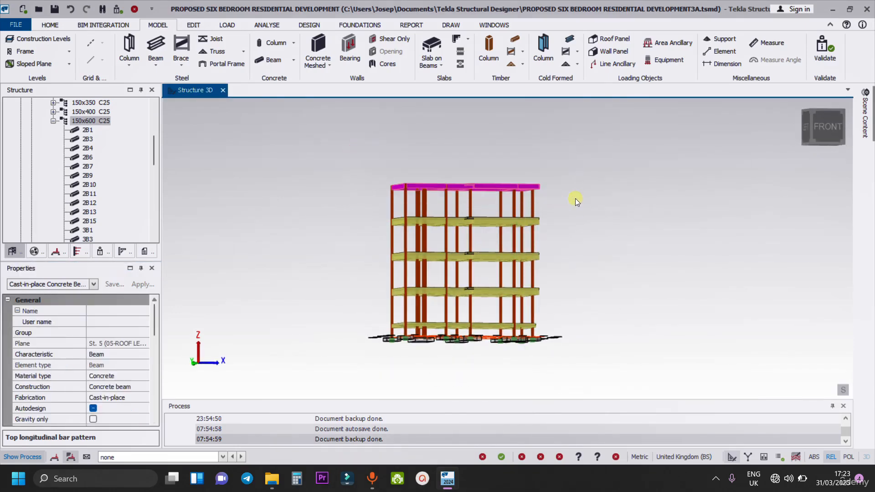
{"action": "right_click_drag", "start_coordinate": [565, 201], "coordinate": [594, 230]}
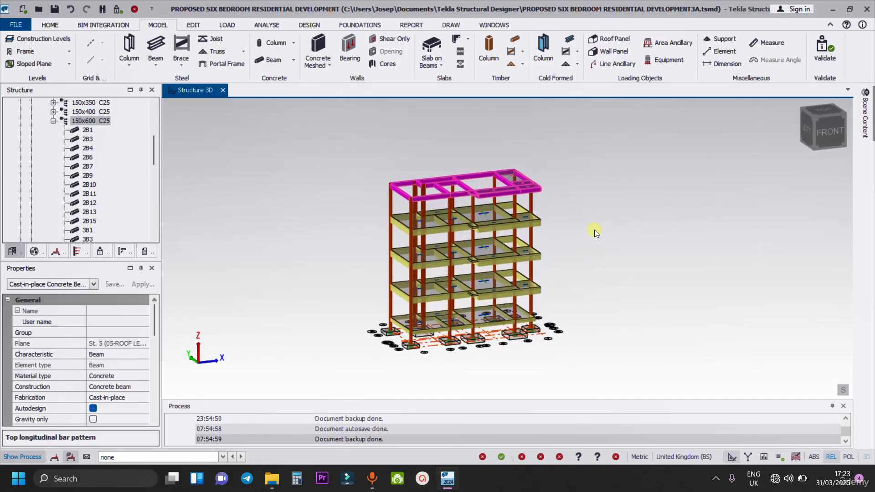
- Show the shared properties of the selected roof-level concrete slab items, and switch back to those of the selected concrete beams
{"action": "left_click", "coordinate": [95, 284]}
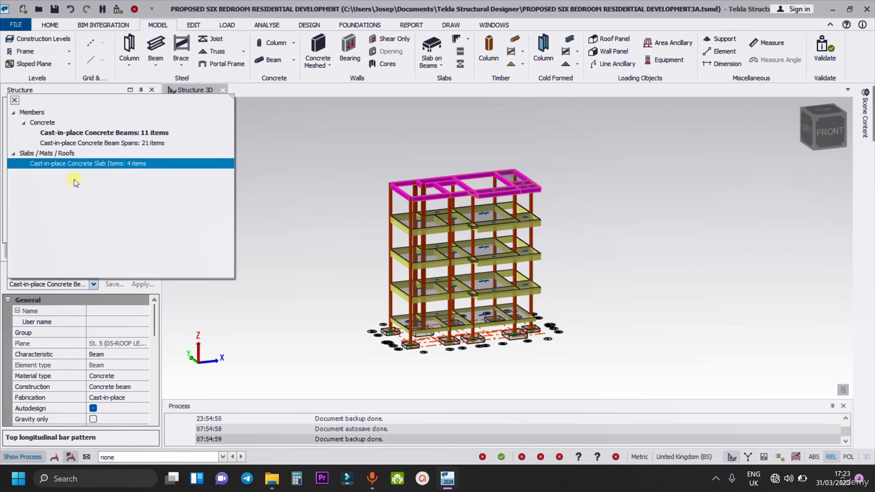
{"action": "left_click", "coordinate": [65, 163]}
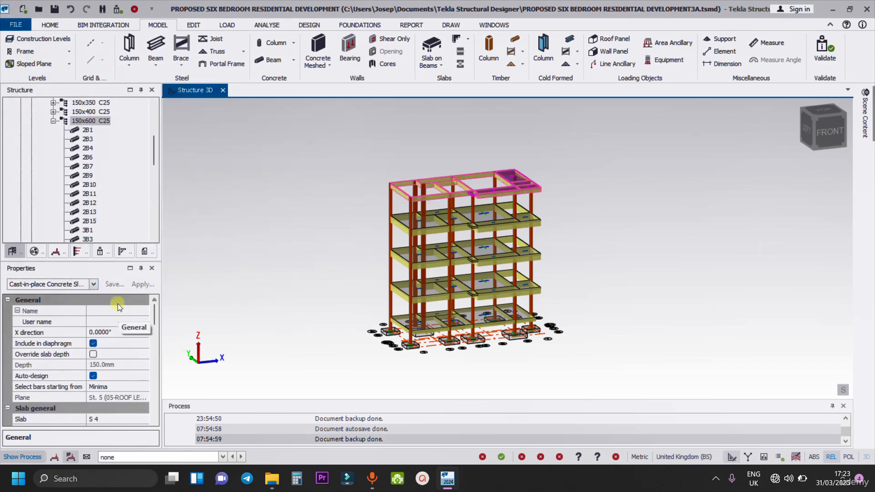
{"action": "mouse_move", "coordinate": [153, 318]}
{"action": "left_mouse_down"}
{"action": "mouse_move", "coordinate": [160, 423]}
{"action": "mouse_move", "coordinate": [164, 304]}
{"action": "left_mouse_up"}
{"action": "left_click", "coordinate": [92, 284]}
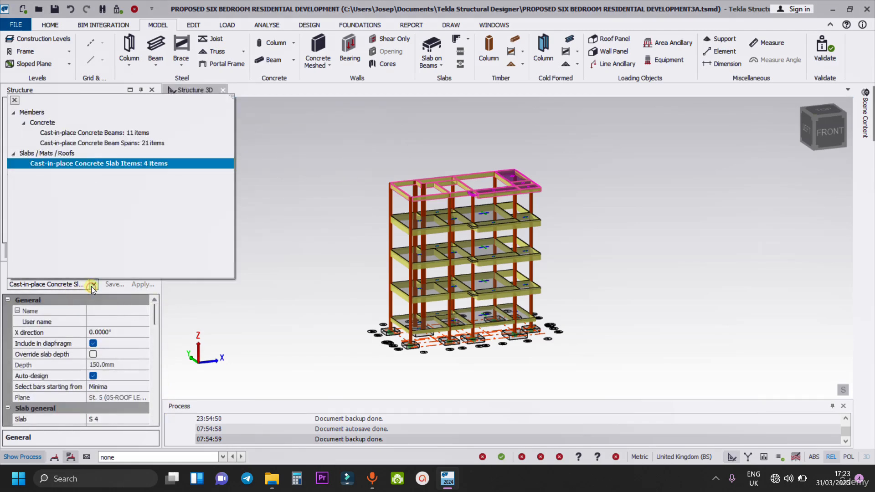
{"action": "left_click", "coordinate": [86, 132]}
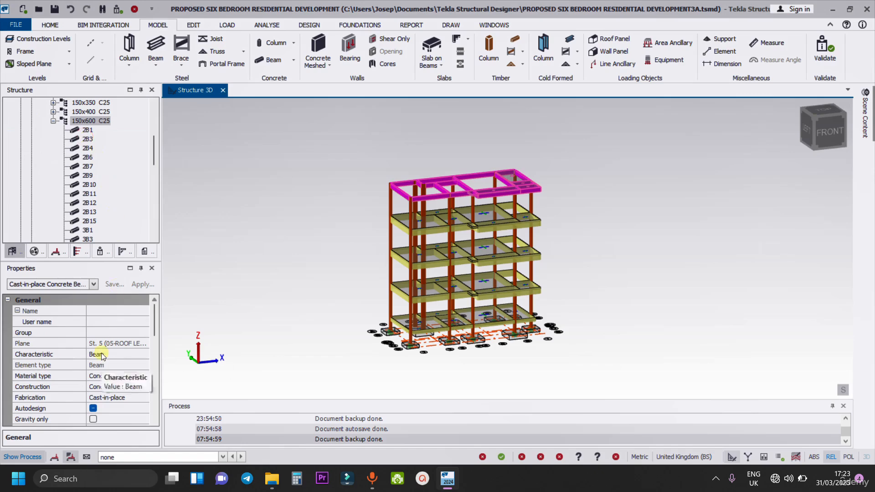
{"action": "mouse_move", "coordinate": [157, 314]}
{"action": "left_mouse_down"}
{"action": "mouse_move", "coordinate": [157, 409]}
{"action": "mouse_move", "coordinate": [145, 311]}
{"action": "left_mouse_up"}
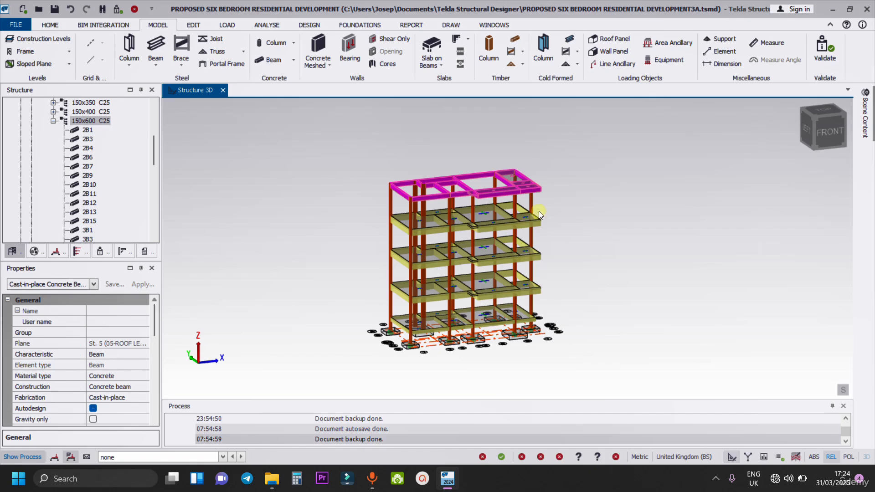
{"action": "middle_click_drag", "start_coordinate": [591, 220], "coordinate": [564, 212]}
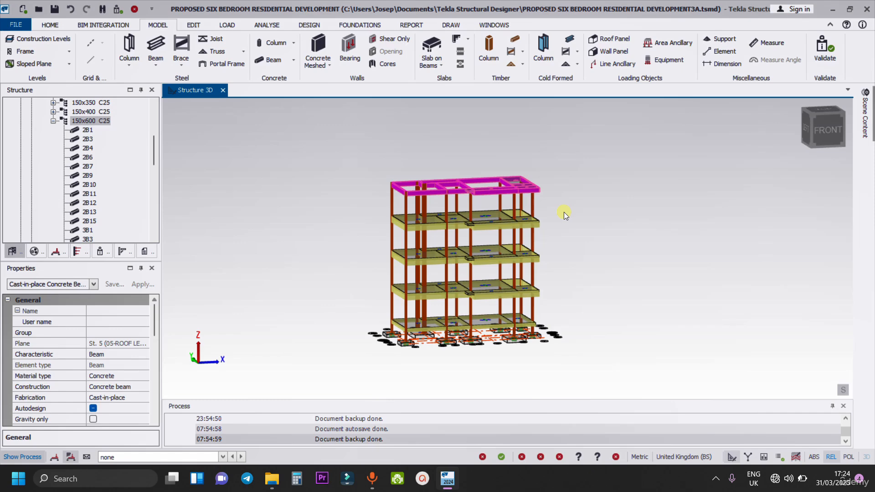
{"action": "middle_click_drag", "start_coordinate": [564, 212], "coordinate": [623, 209]}
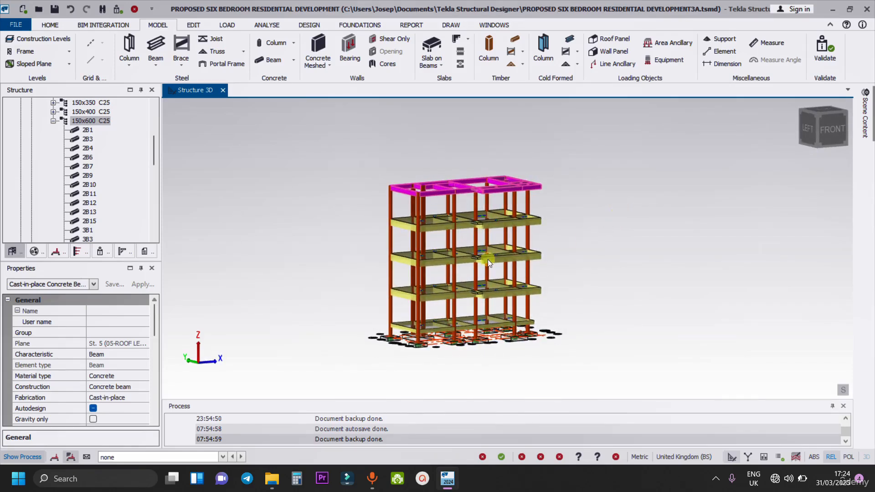
{"action": "mouse_move", "coordinate": [155, 313]}
{"action": "left_mouse_down"}
{"action": "mouse_move", "coordinate": [154, 404]}
{"action": "mouse_move", "coordinate": [157, 302]}
{"action": "left_mouse_up"}
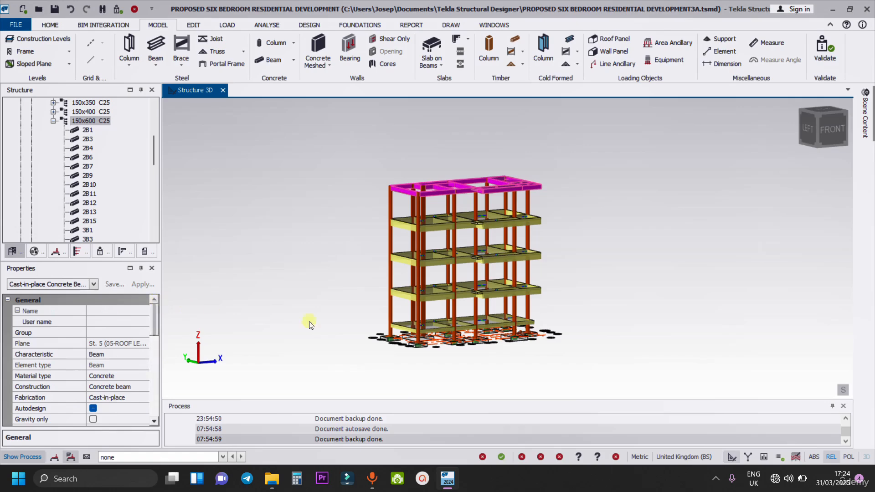